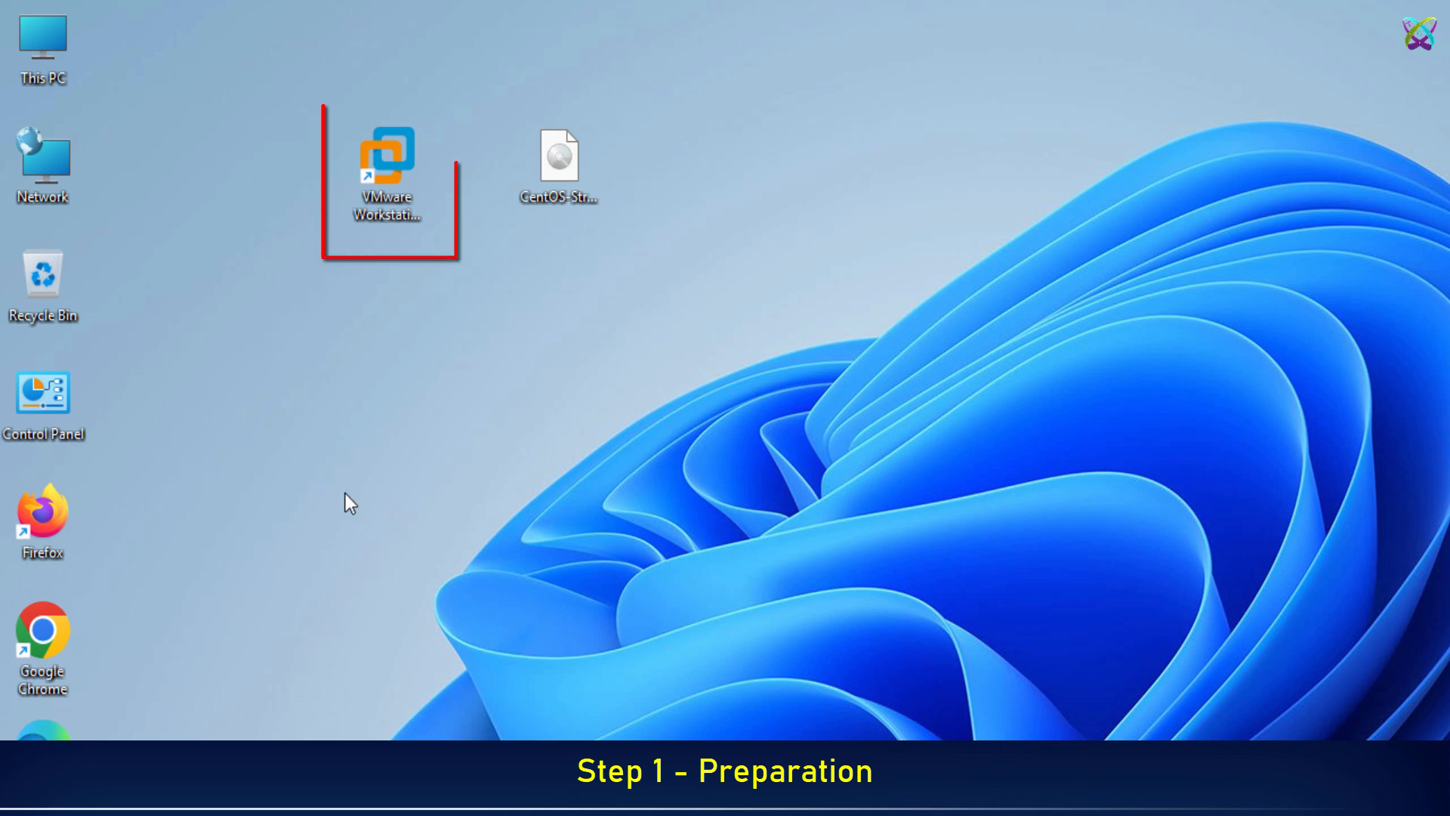
Launch VMware Workstation Pro 17 from the Windows desktop, where the CentOS Stream 10 ISO sits.
left_click(373, 197)
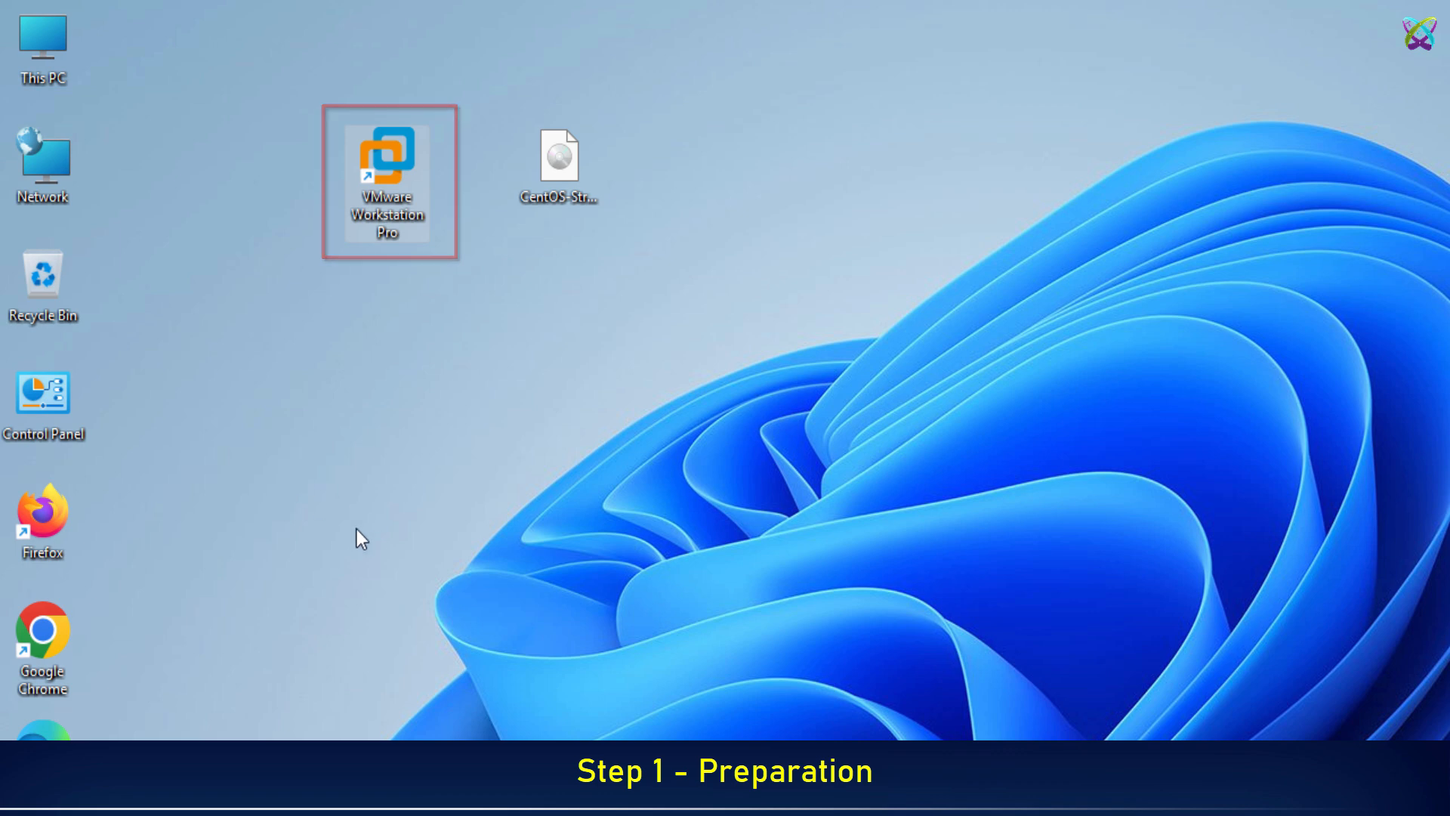
left_click(535, 198)
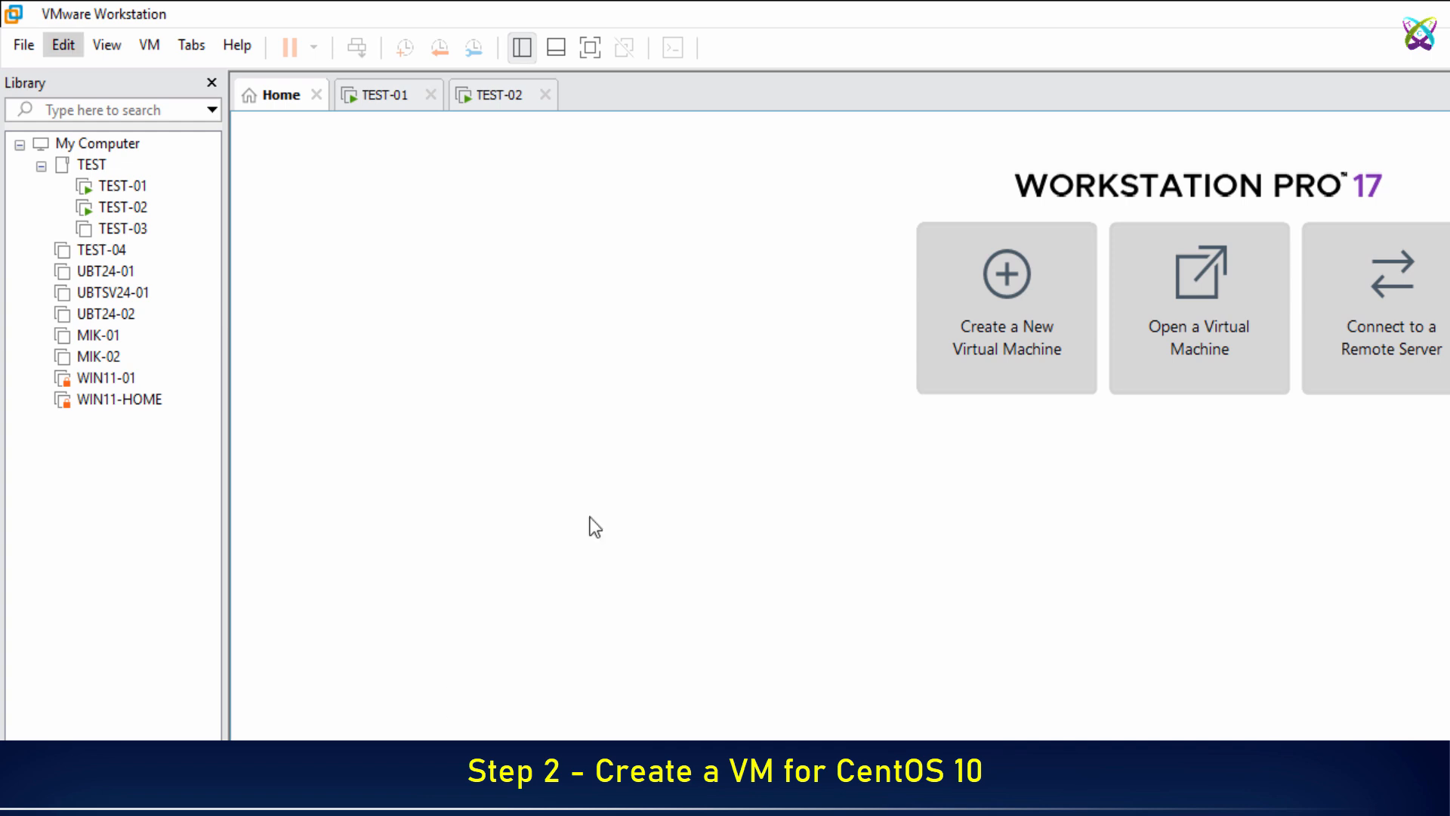
Start a Typical new virtual machine, choosing to install the operating system later.
left_click(30, 48)
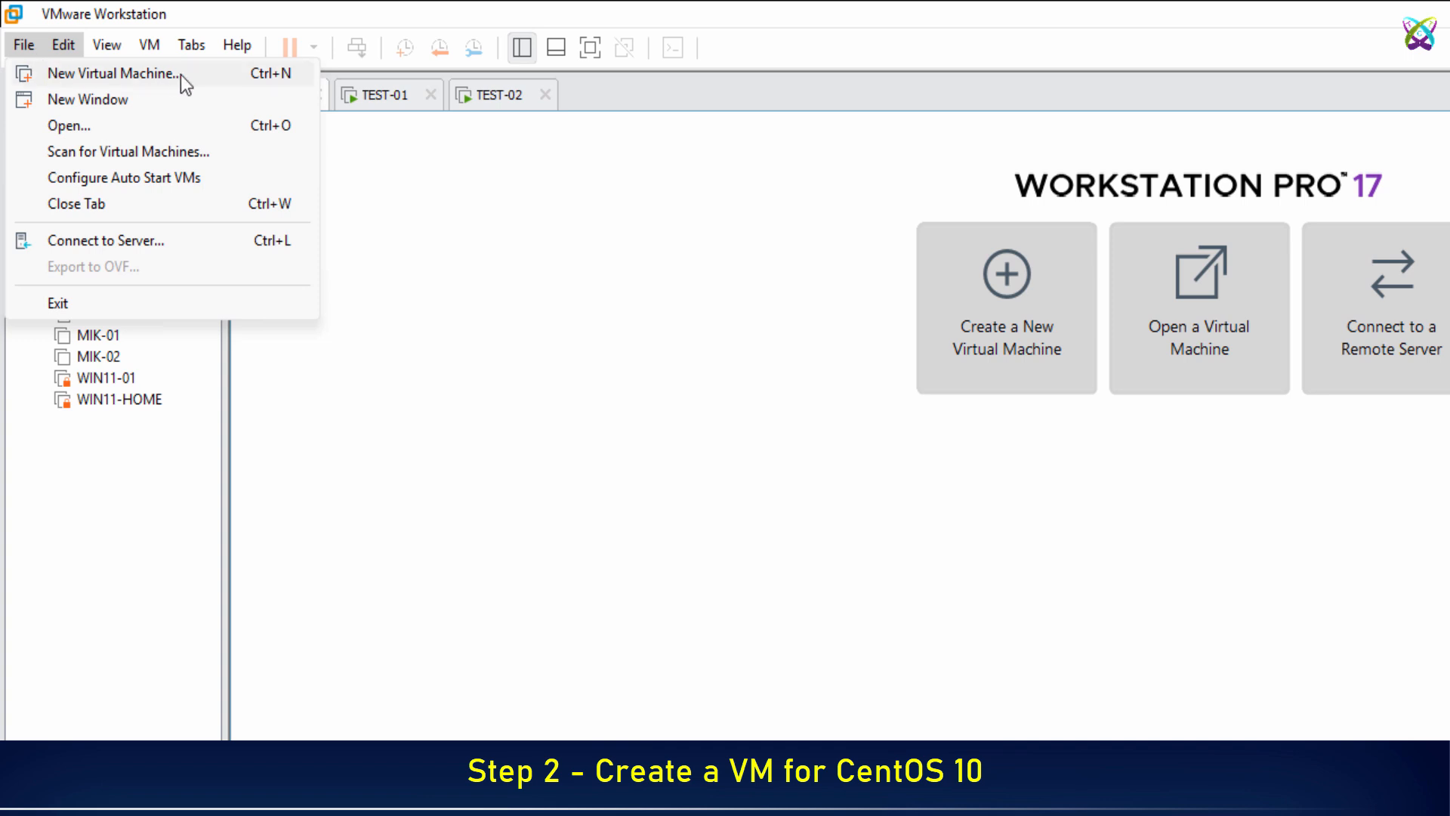
left_click(247, 75)
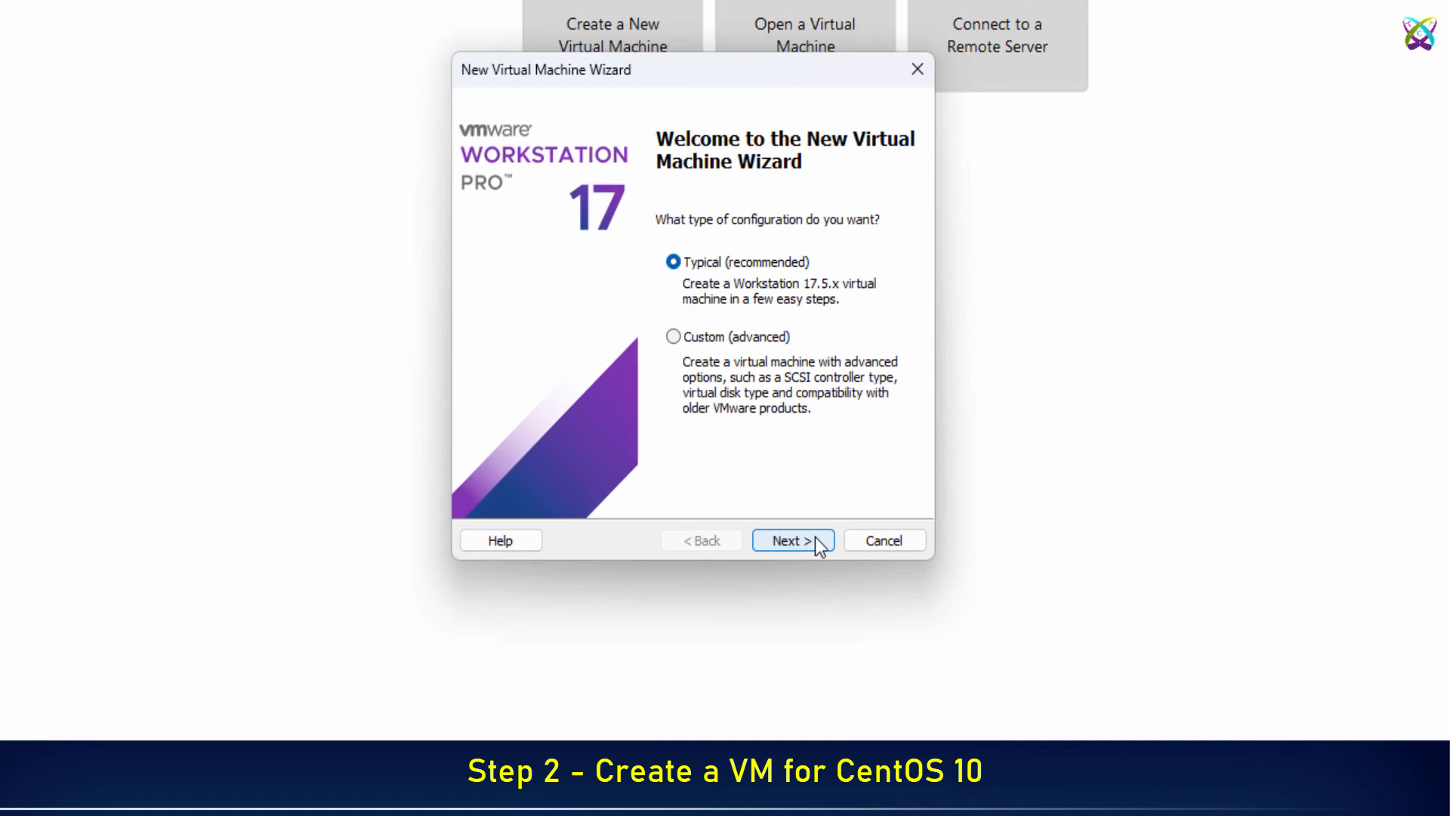
left_click(820, 543)
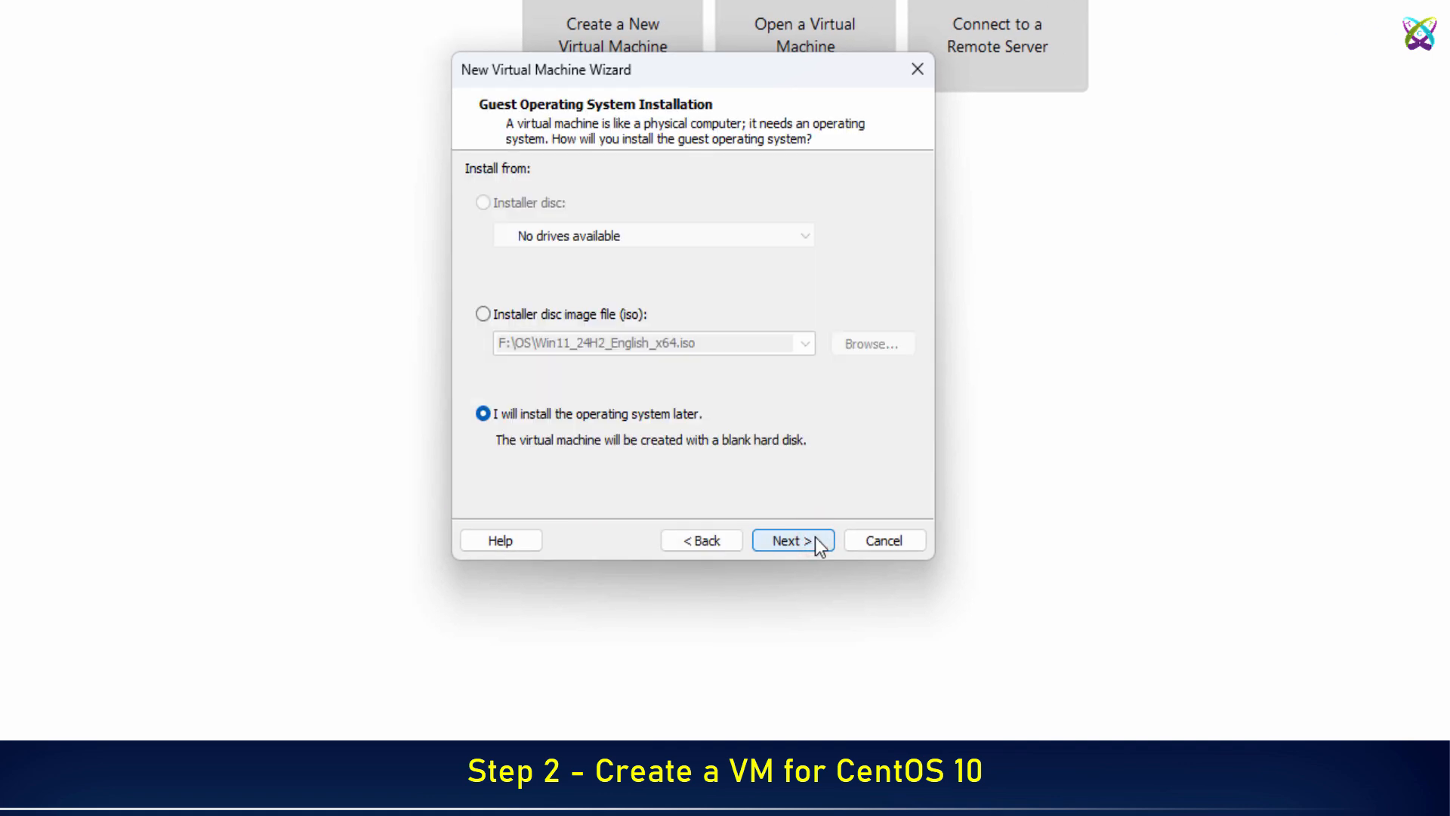
left_click(820, 543)
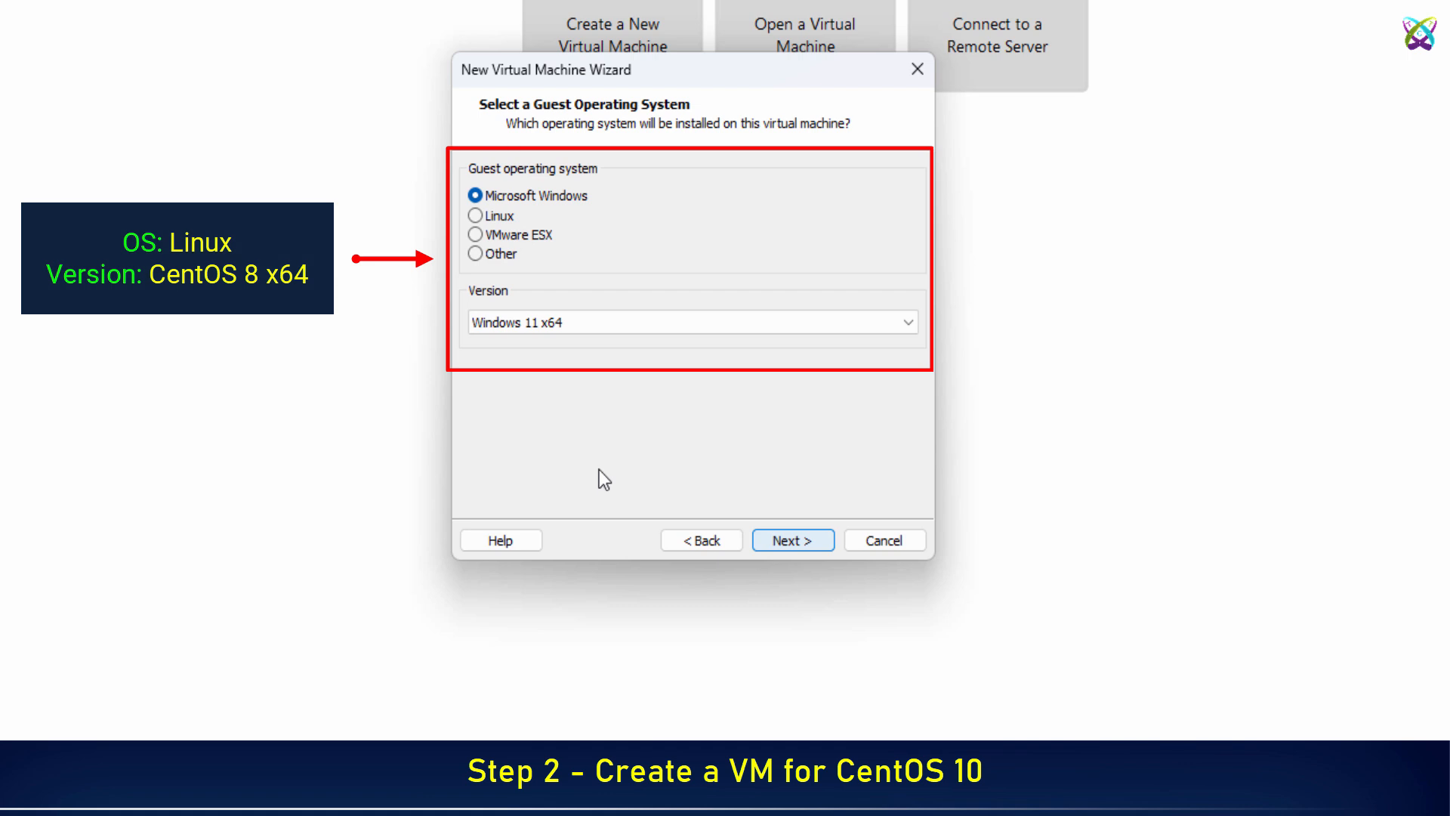
Set the guest operating system to Linux, version CentOS 8 64-bit.
left_click(488, 217)
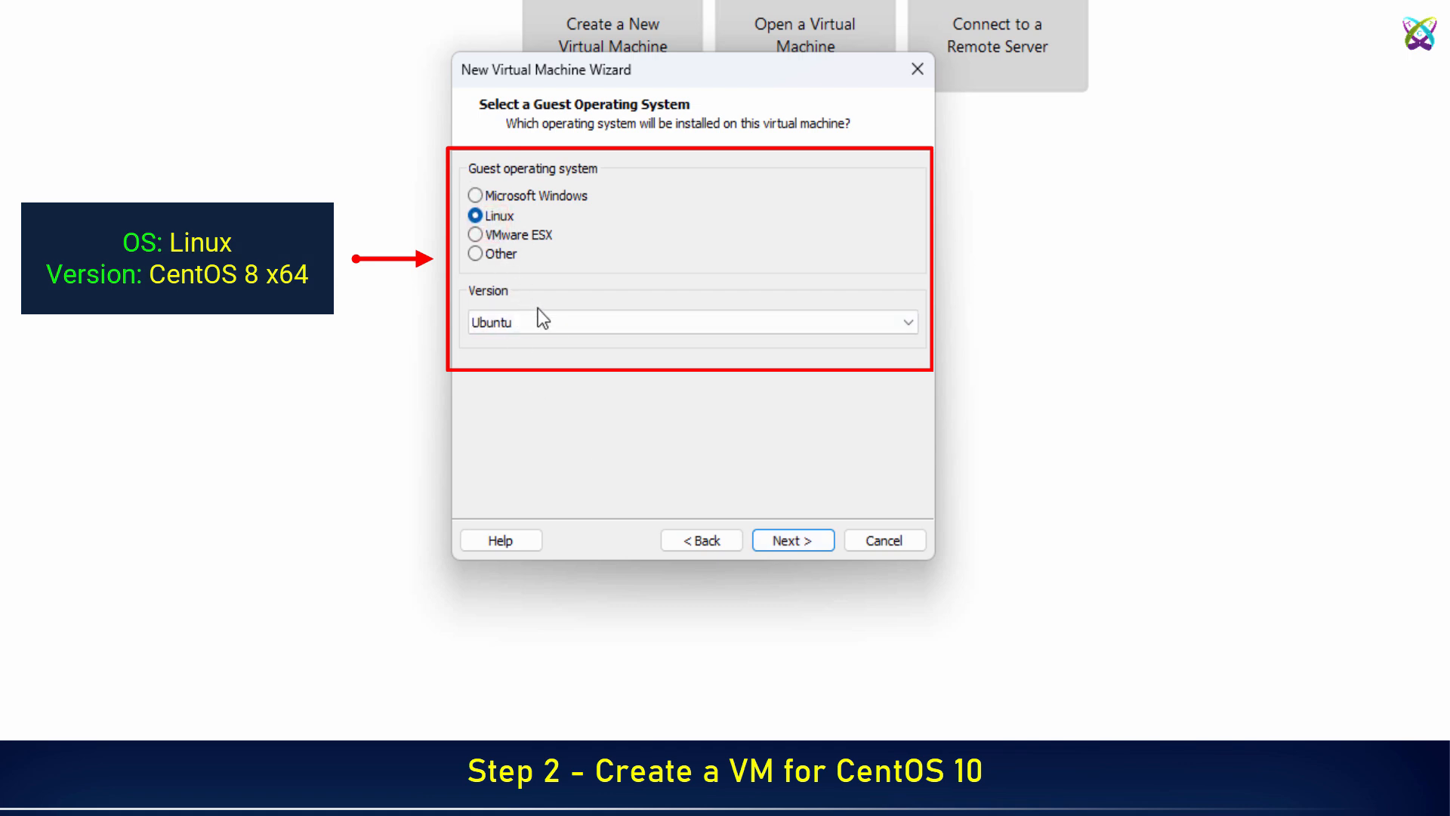
left_click(542, 321)
scroll(588, 533, "up", 15)
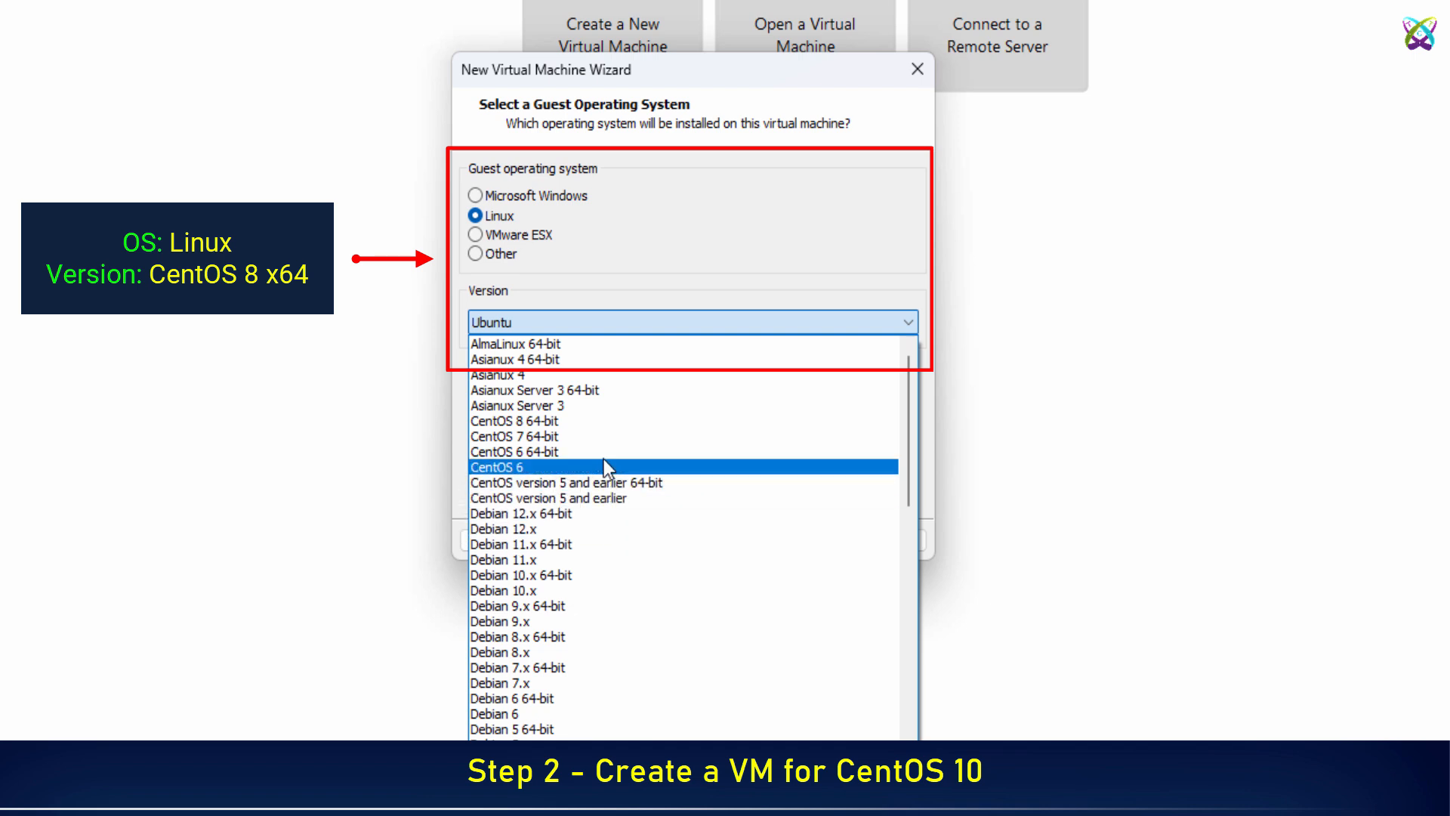
left_click(592, 421)
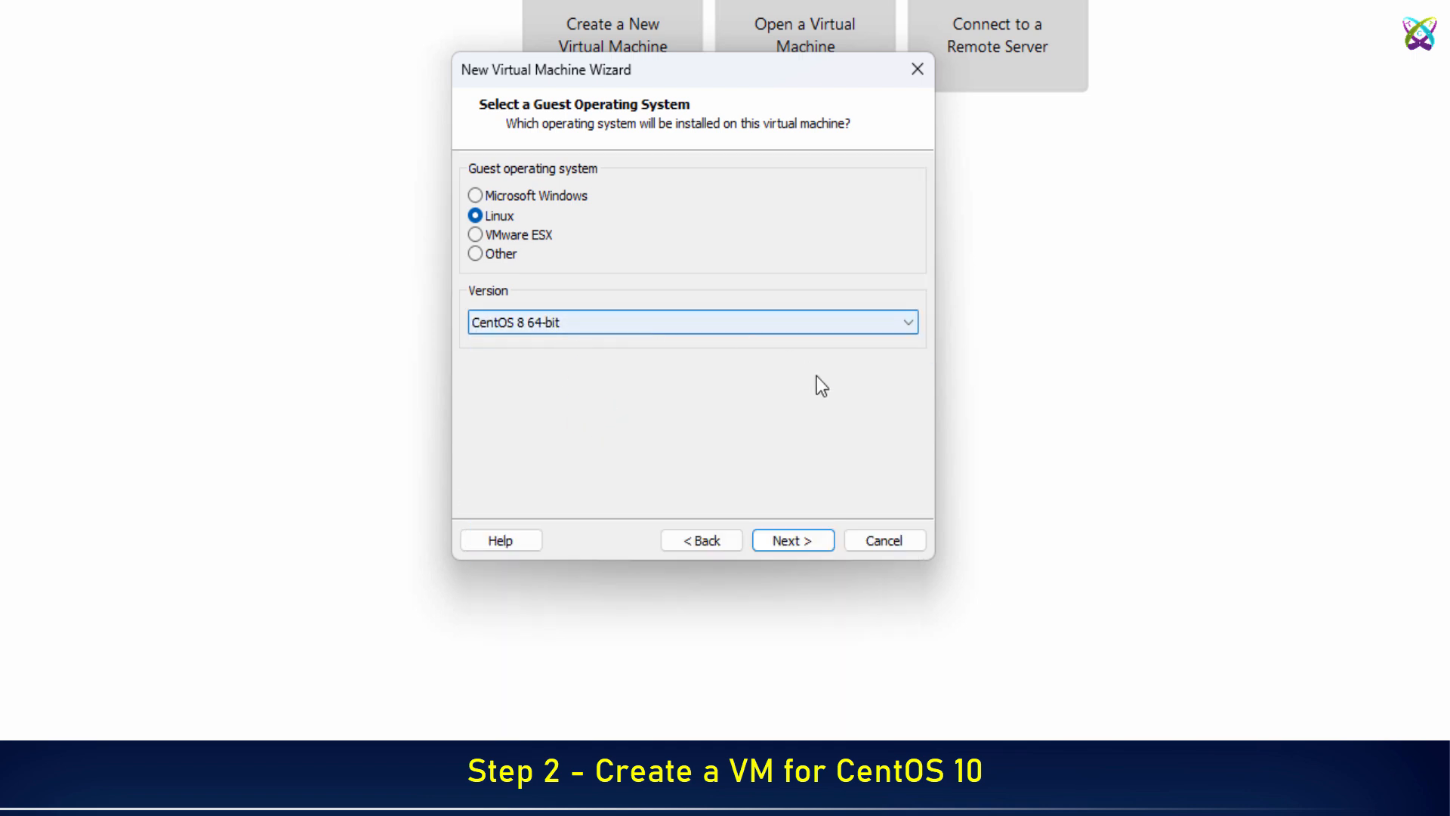
Rename the virtual machine to CentOS10.
left_click(826, 537)
key("End")
key("BackSpace")
key("BackSpace")
key("BackSpace")
key("BackSpace")
key("BackSpace")
key("BackSpace")
key("BackSpace")
key("BackSpace")
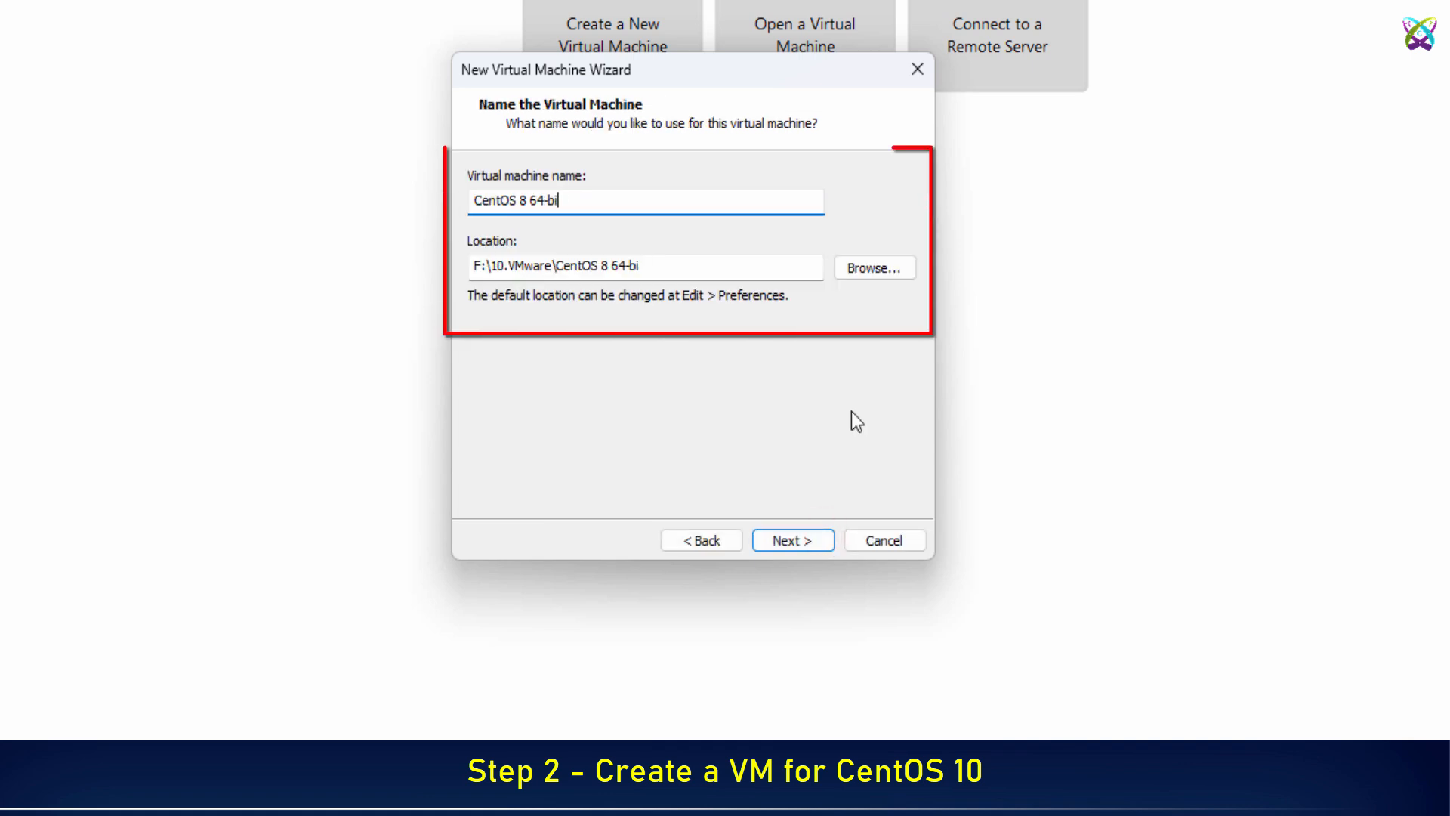
key("BackSpace")
type("1")
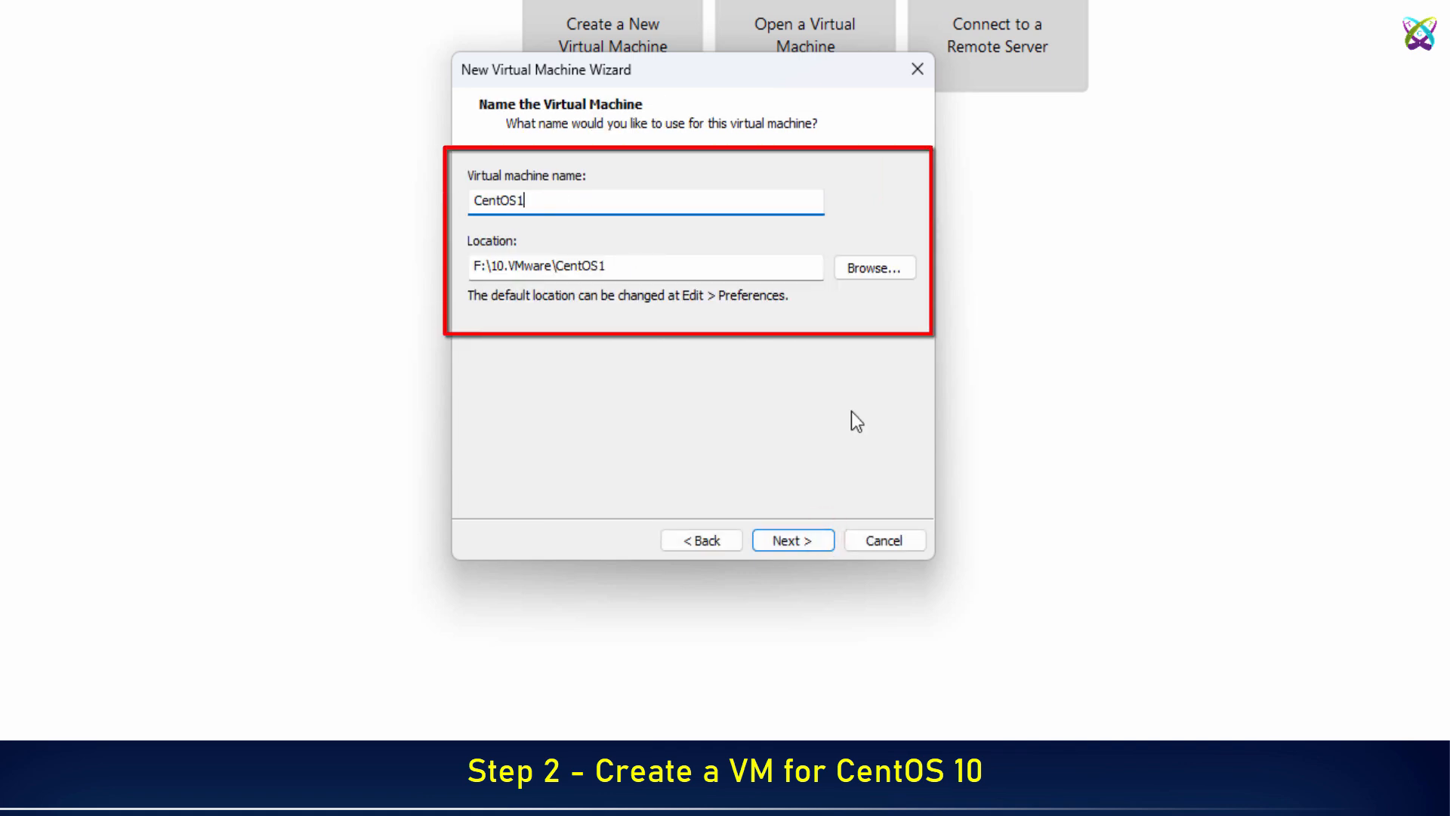
type("0")
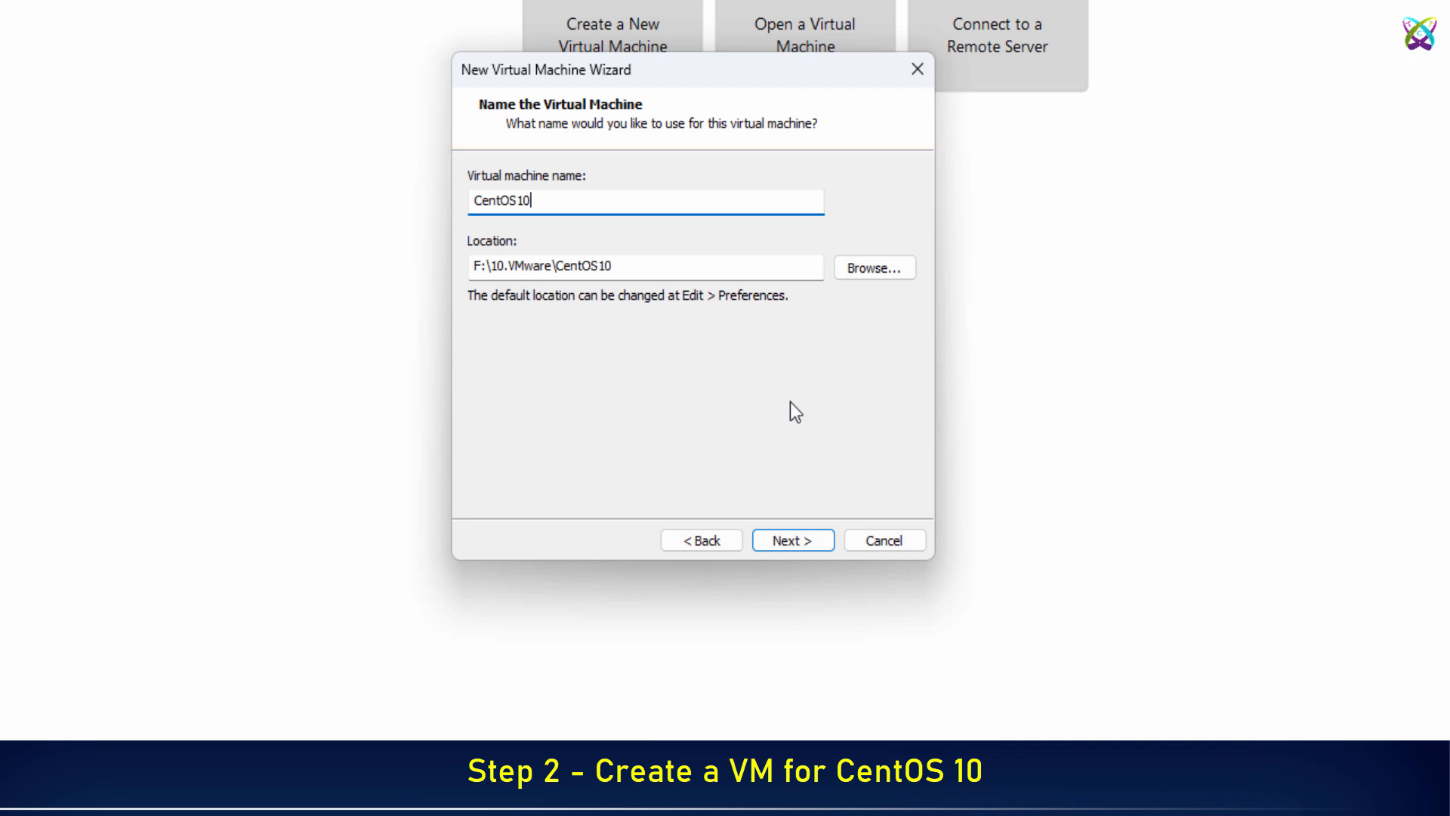
Set the maximum disk size to 80 GB and reach the ready-to-create summary.
left_click(814, 534)
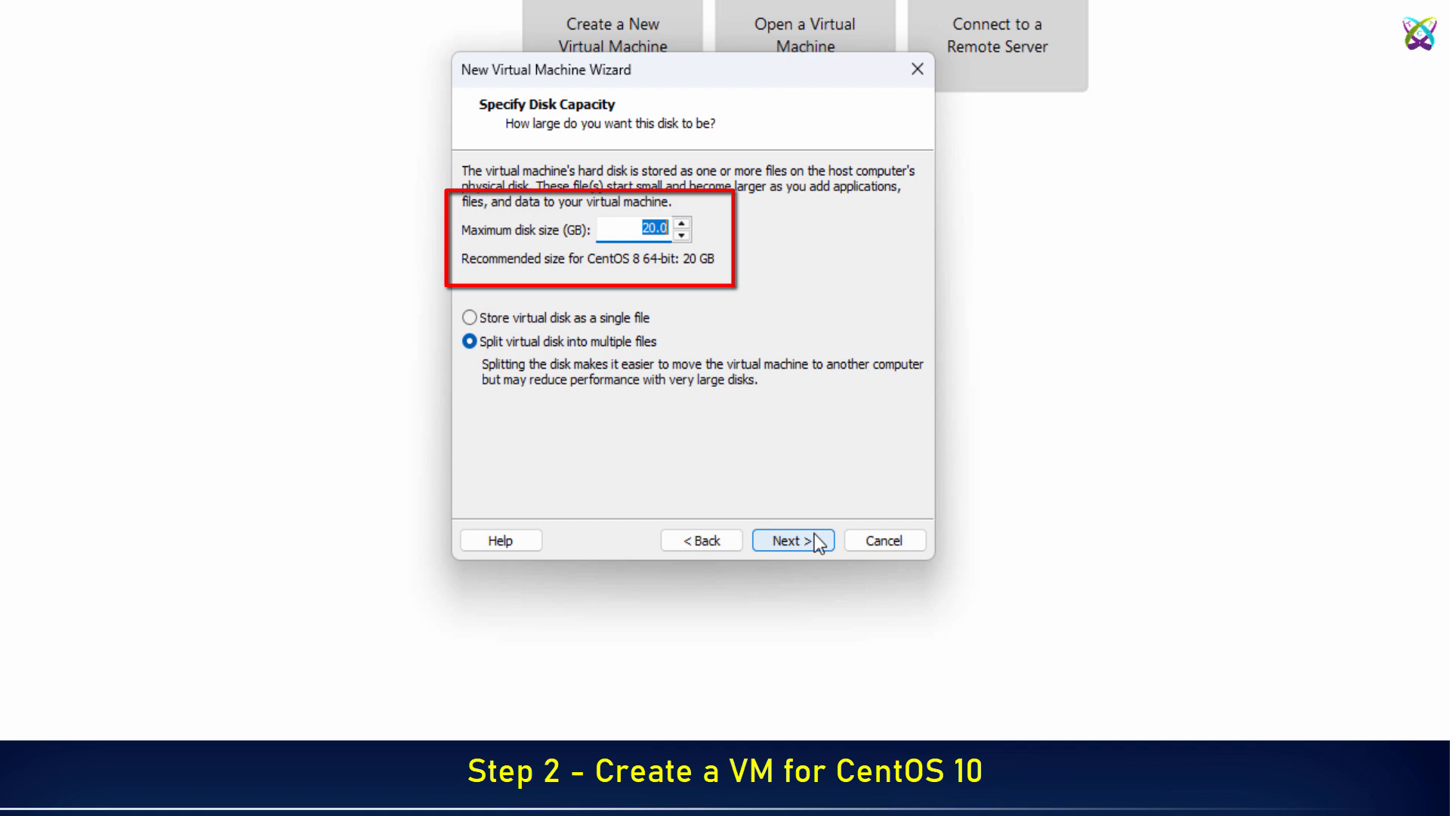
type("80")
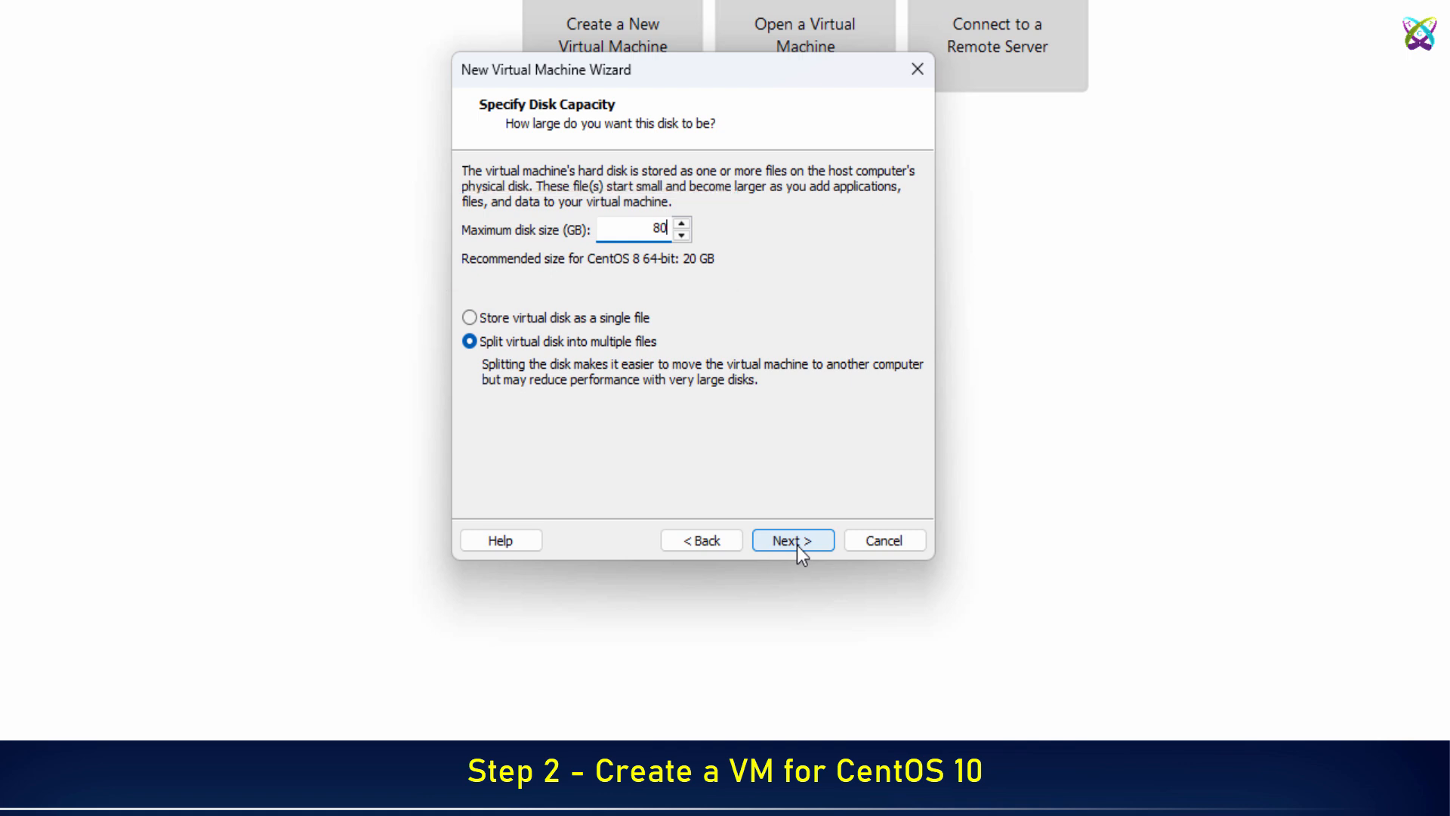
left_click(796, 546)
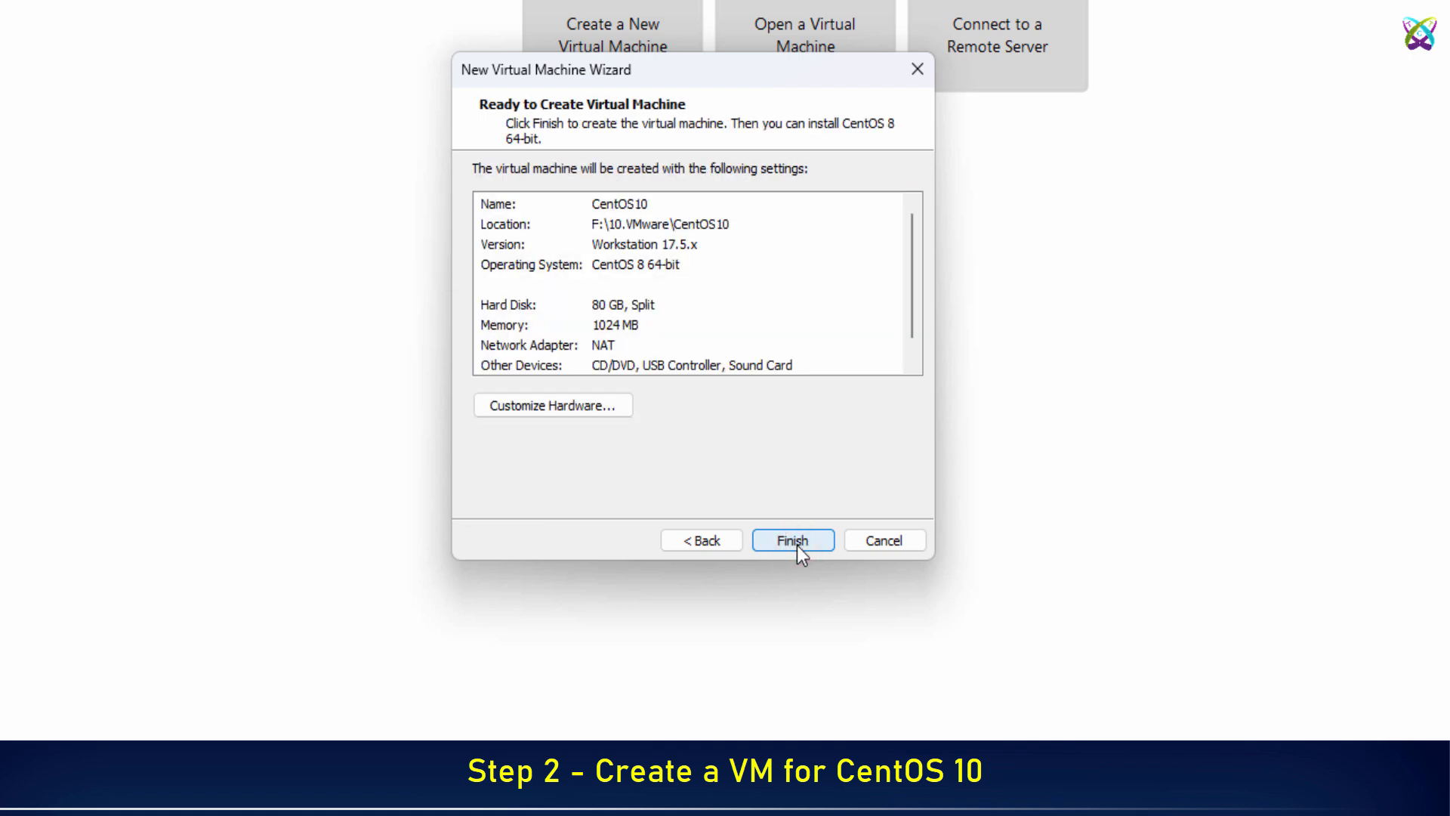
Raise the virtual machine's memory to 4 GB in the hardware settings.
left_click(602, 415)
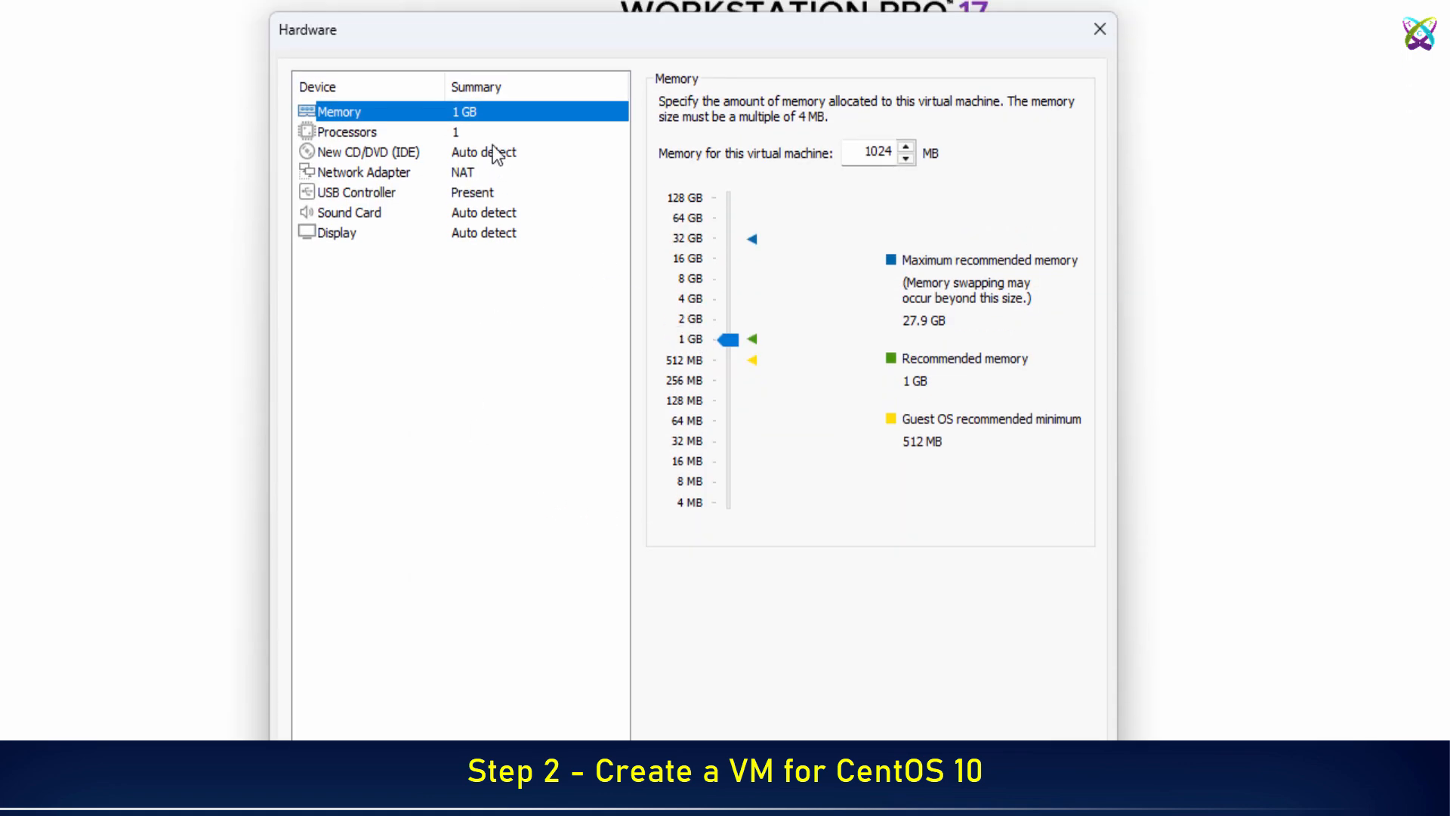
left_click(693, 319)
left_click(688, 300)
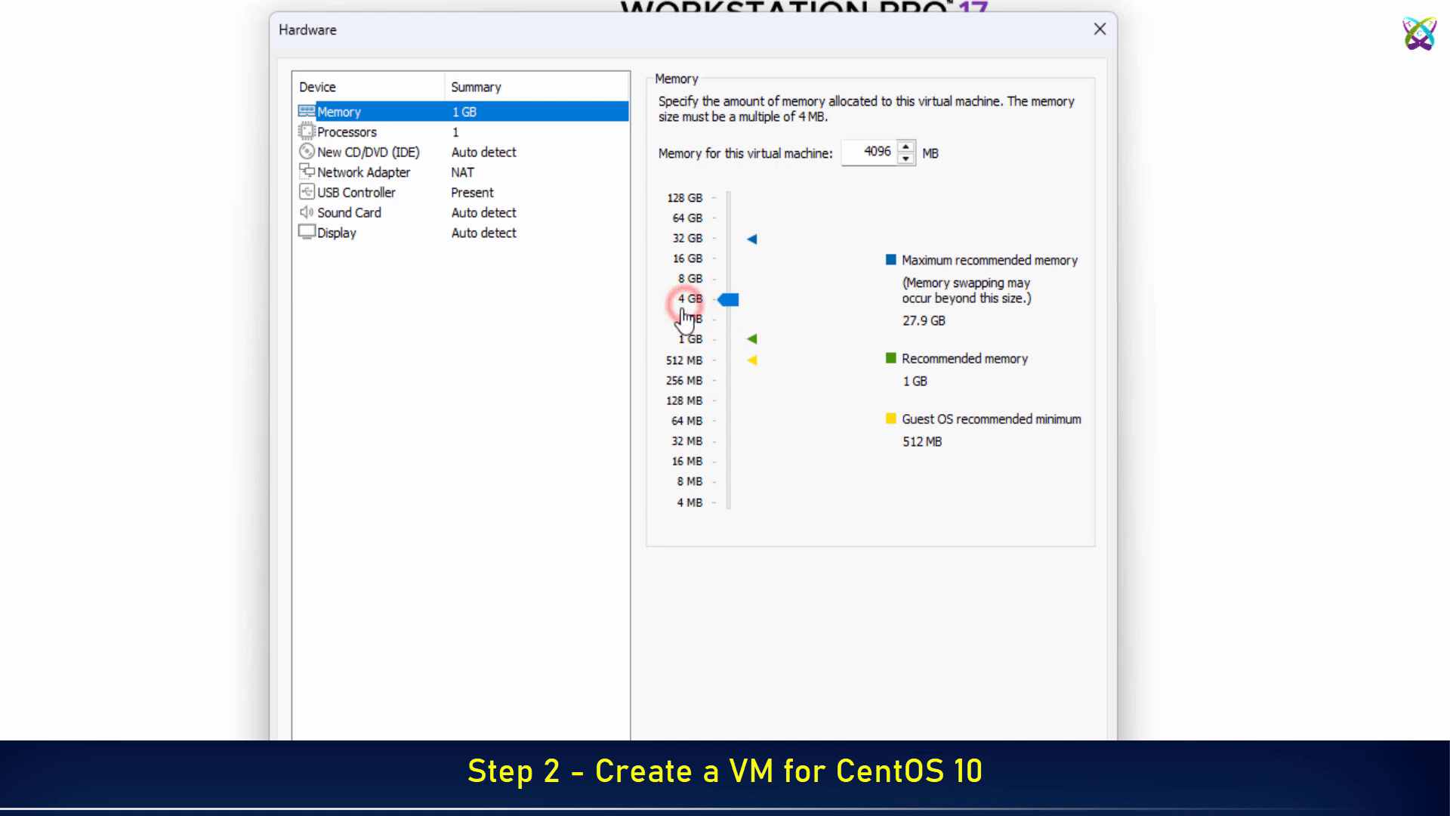
Point the CD/DVD drive at CentOS-Stream-10-latest-x86_64-dvd1.iso from the Desktop.
left_click(396, 153)
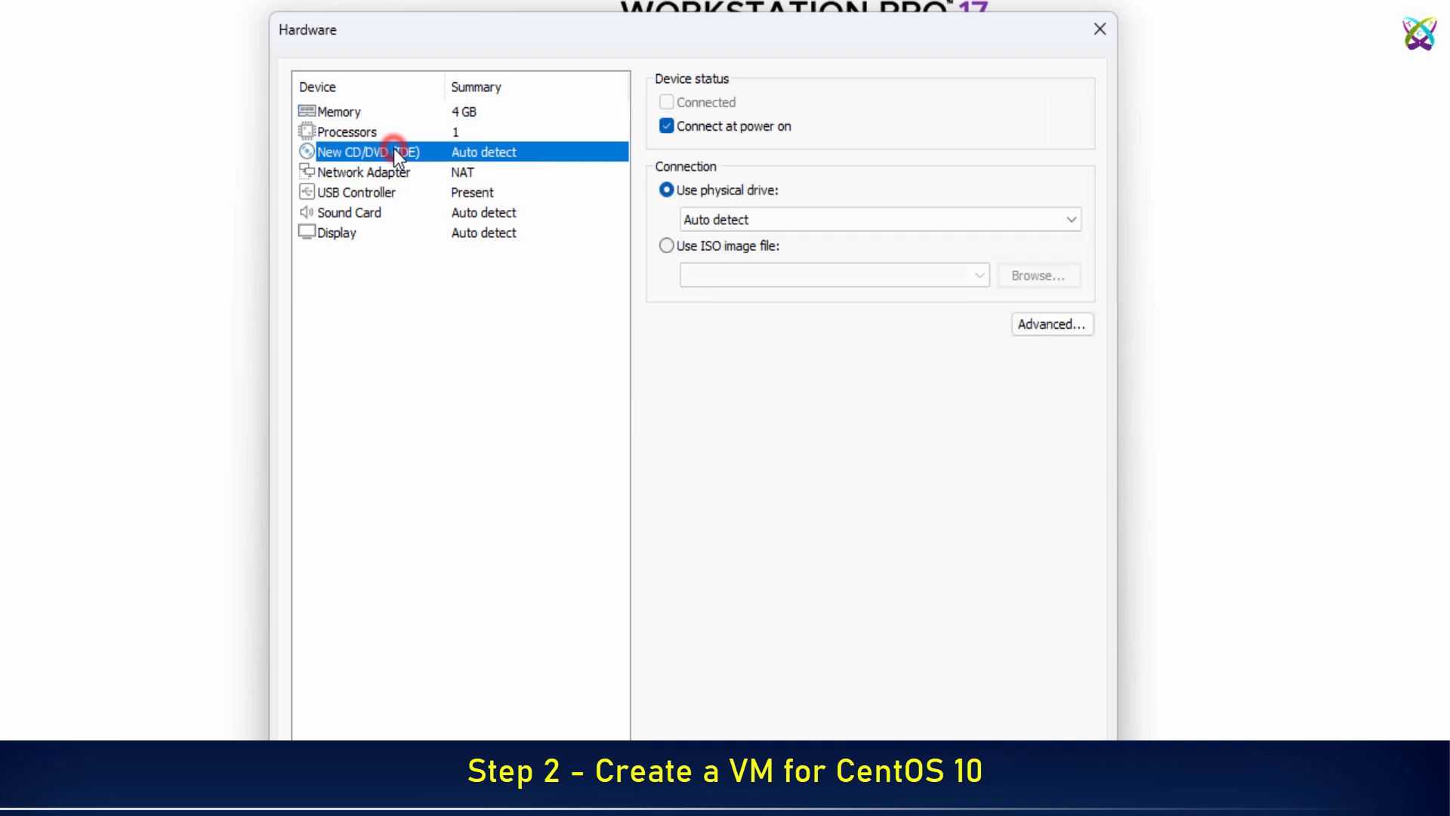
left_click(665, 246)
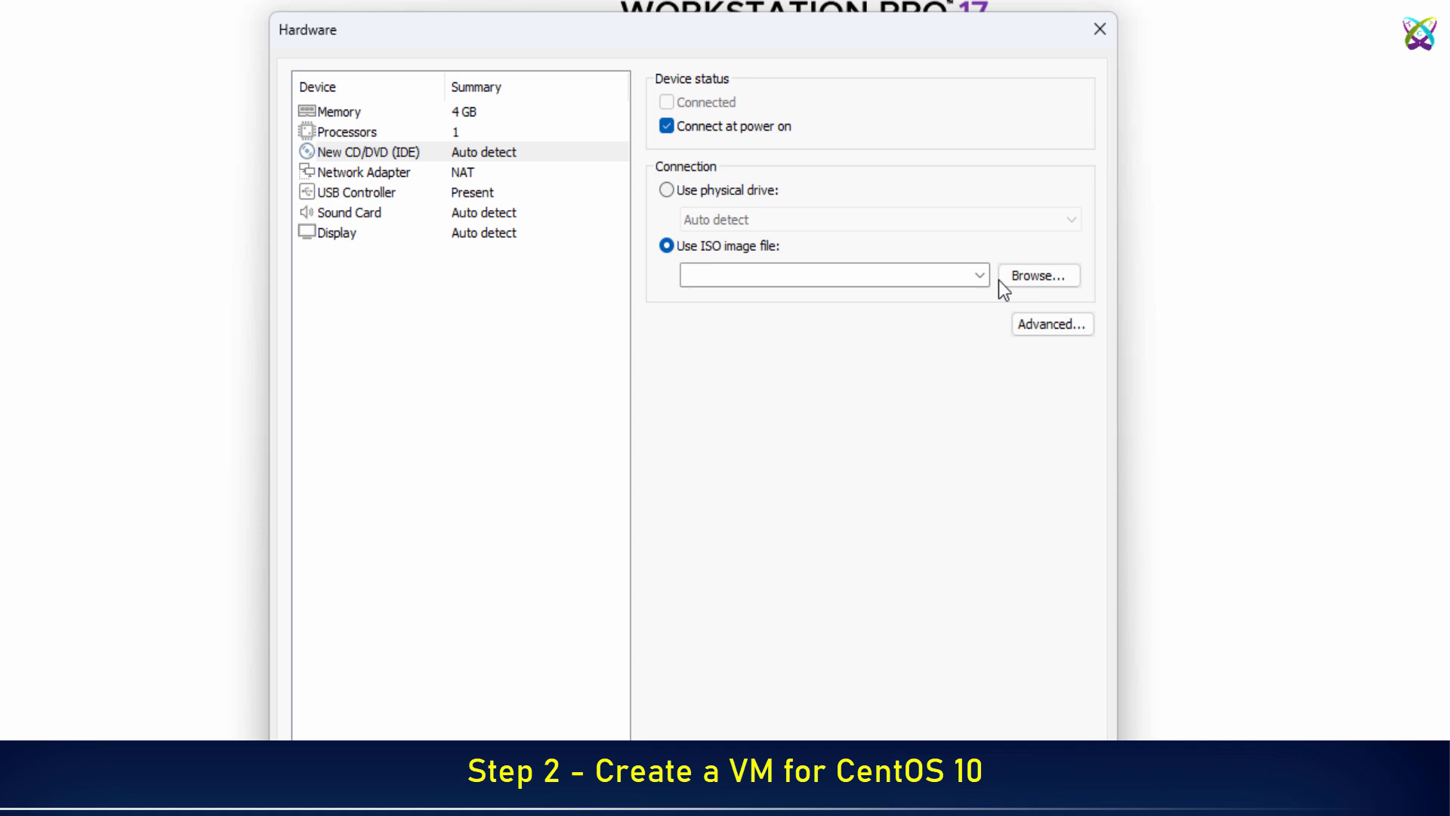
left_click(1023, 276)
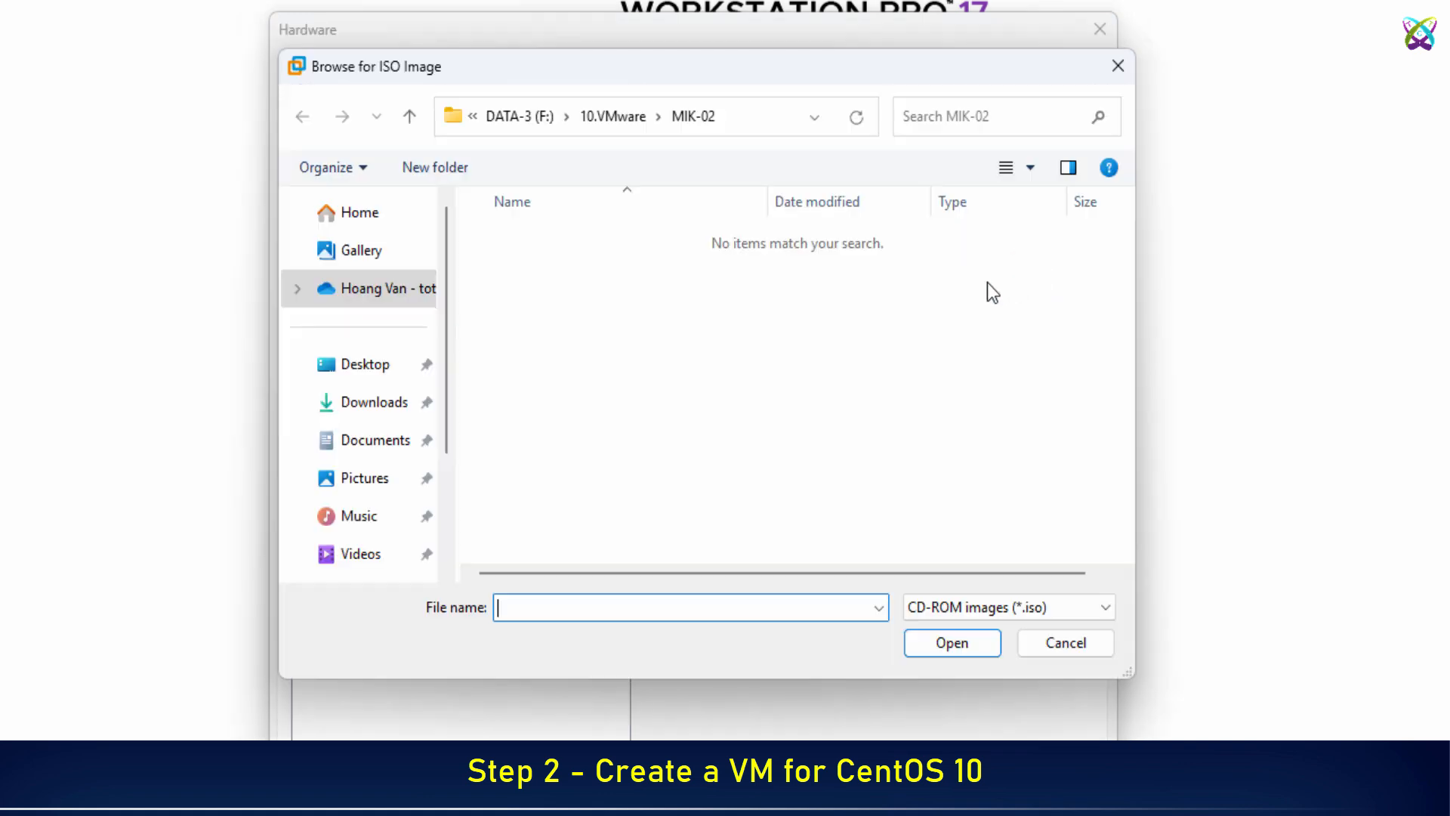
left_click(372, 364)
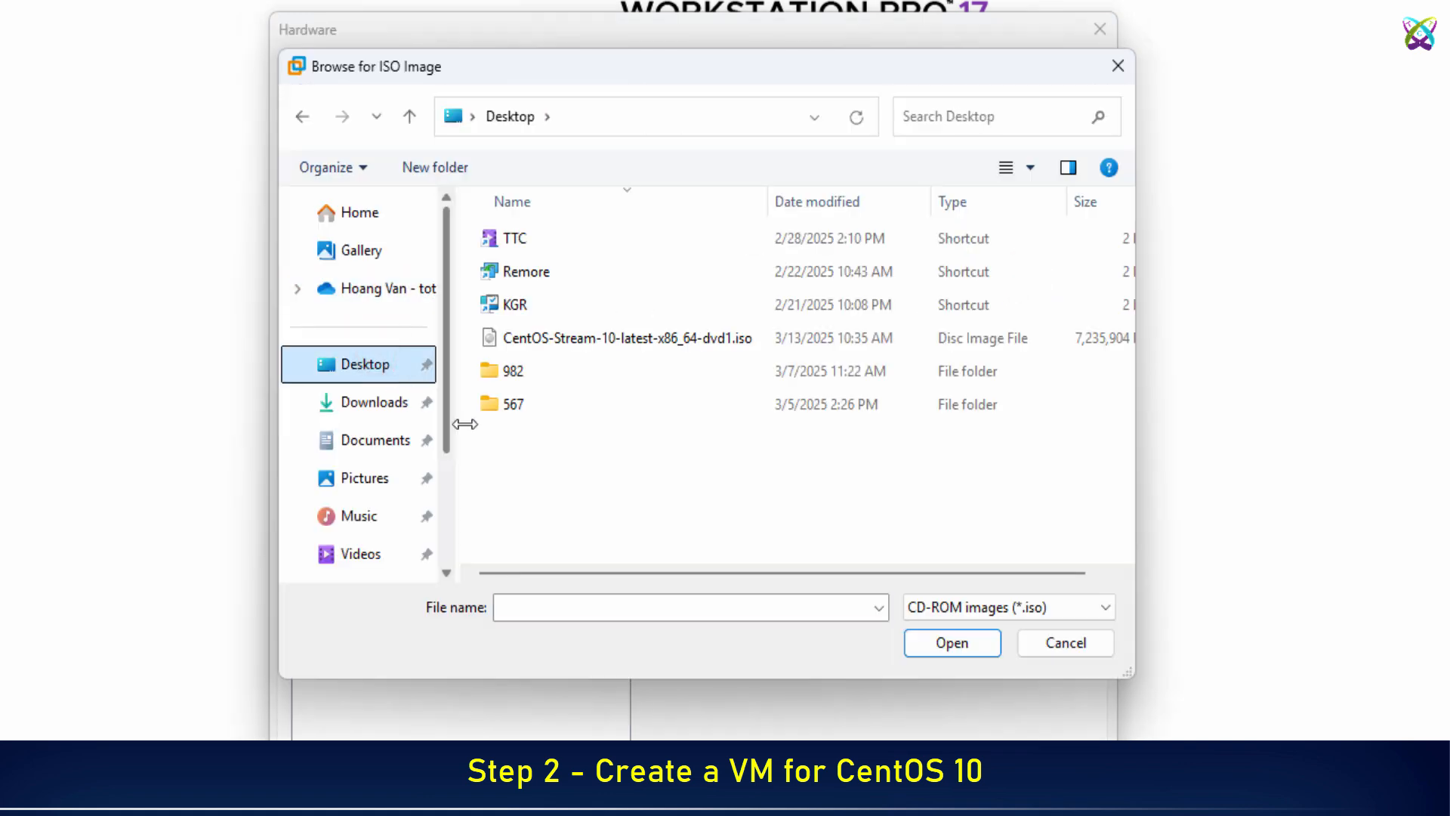
left_click(614, 343)
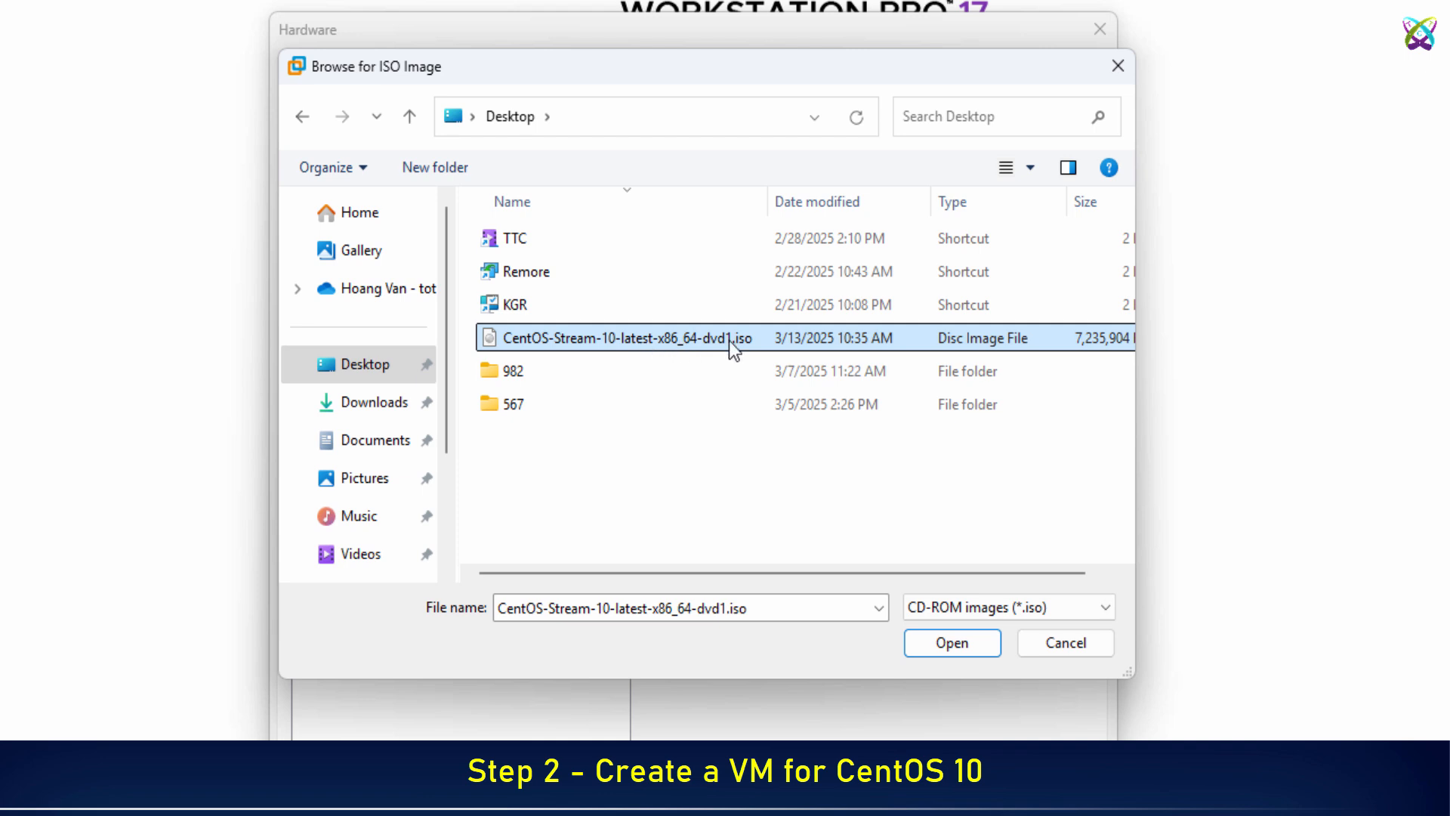
left_click(954, 642)
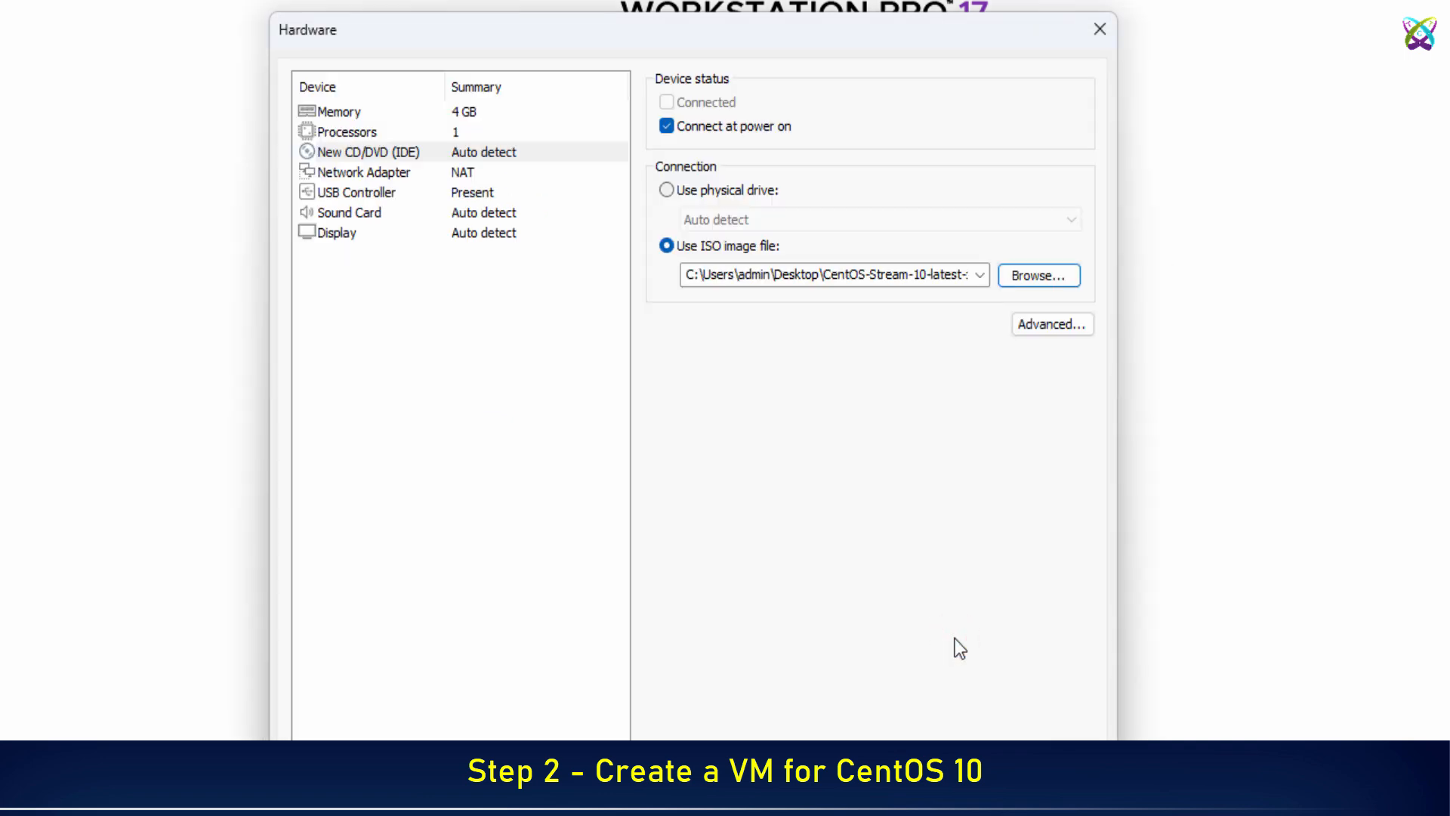
Switch the network adapter from NAT to Custom: VMnet1 (Bridged).
left_click(392, 175)
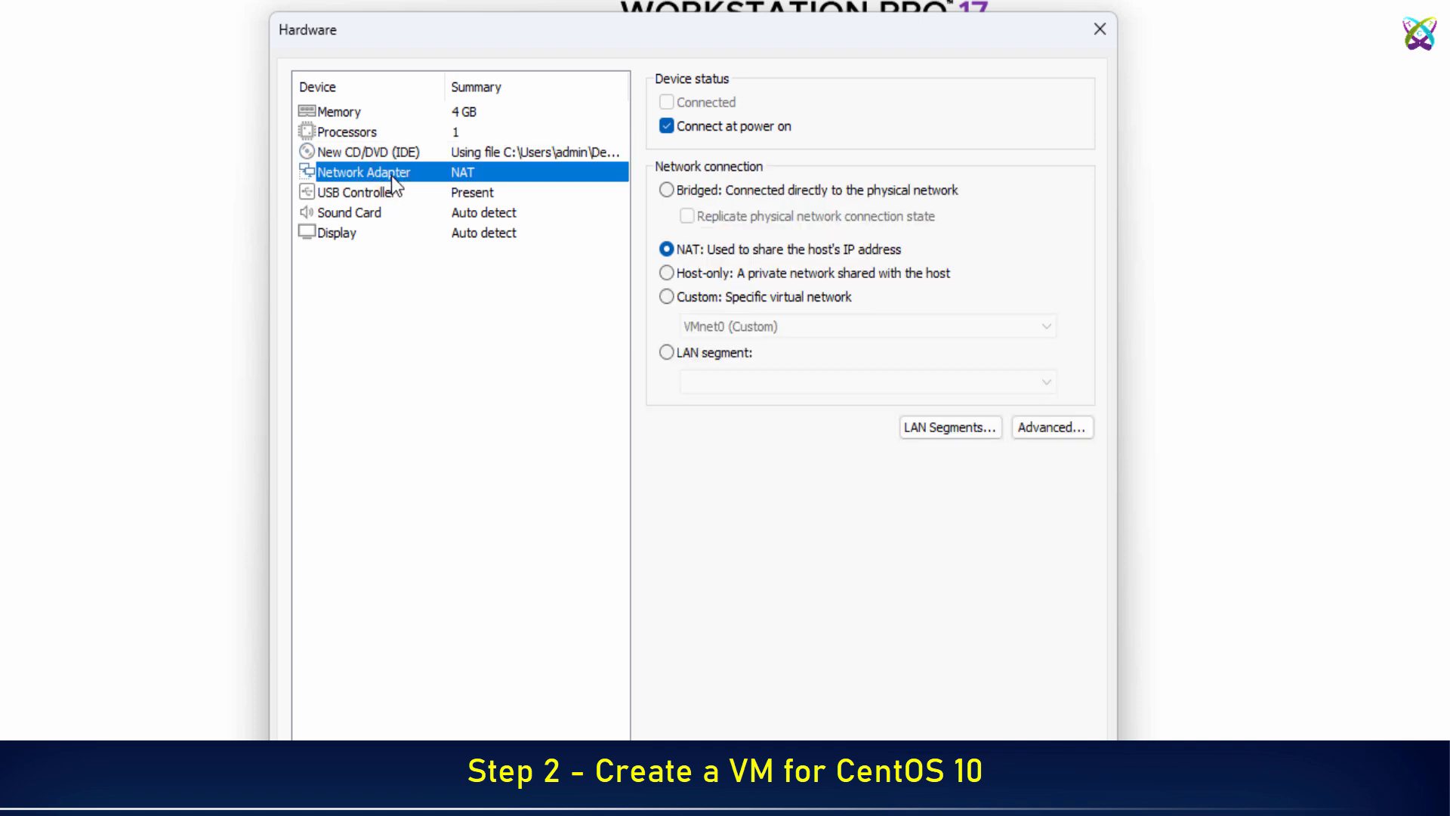
left_click(689, 301)
left_click(760, 326)
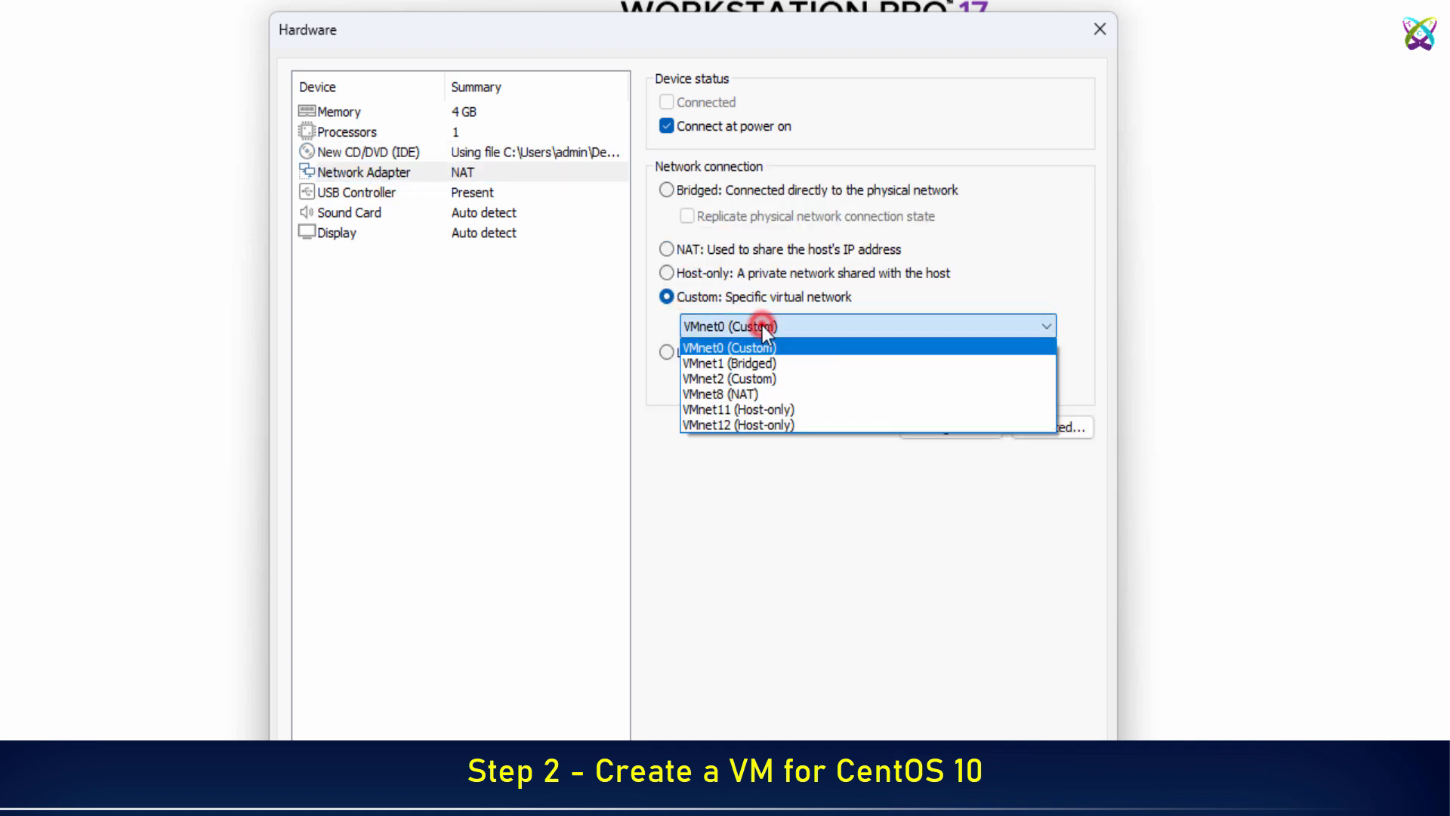
left_click(765, 328)
left_click(763, 326)
left_click(764, 366)
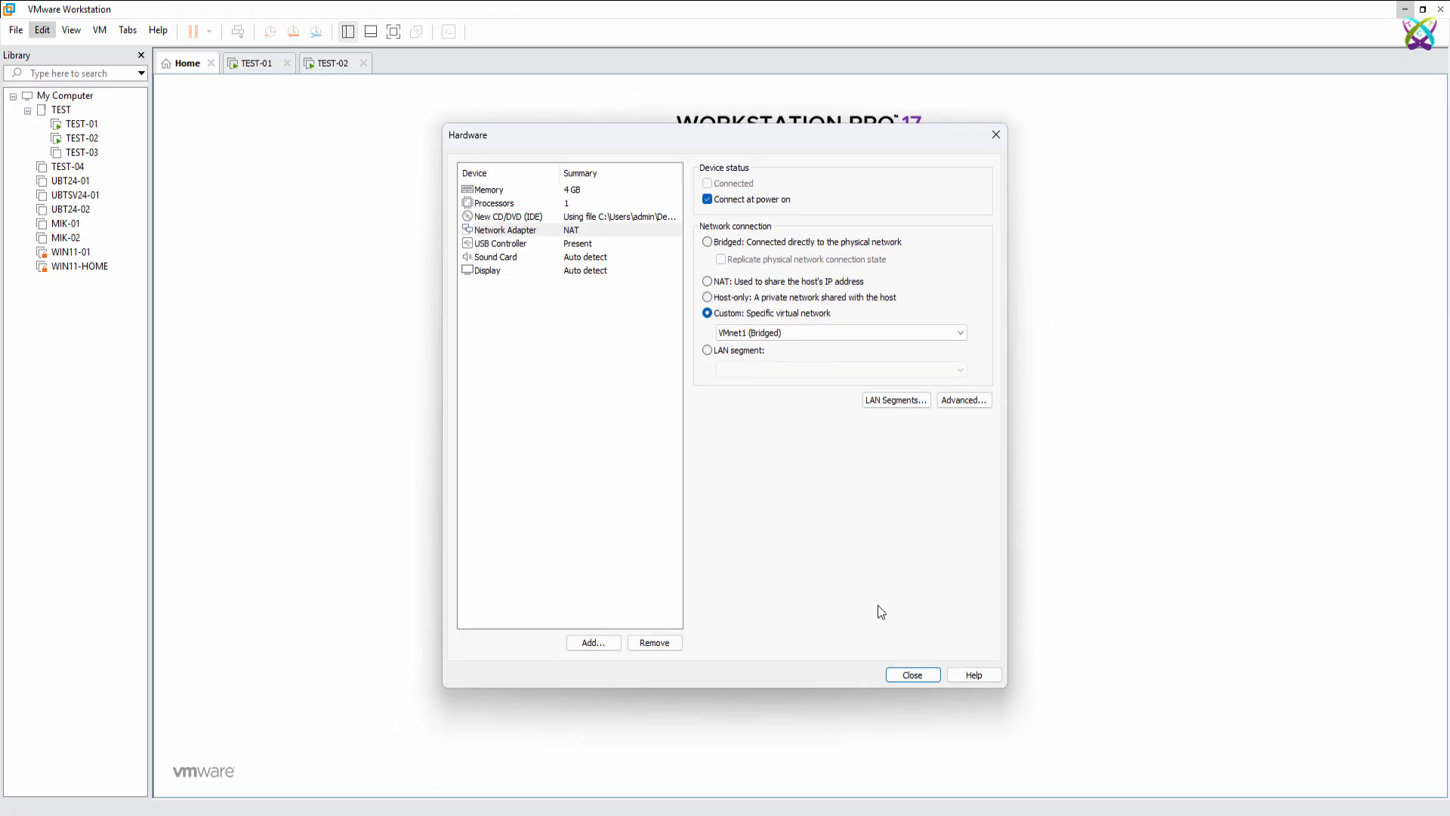
Finish creating the CentOS10 virtual machine with these hardware settings and power it on.
left_click(909, 673)
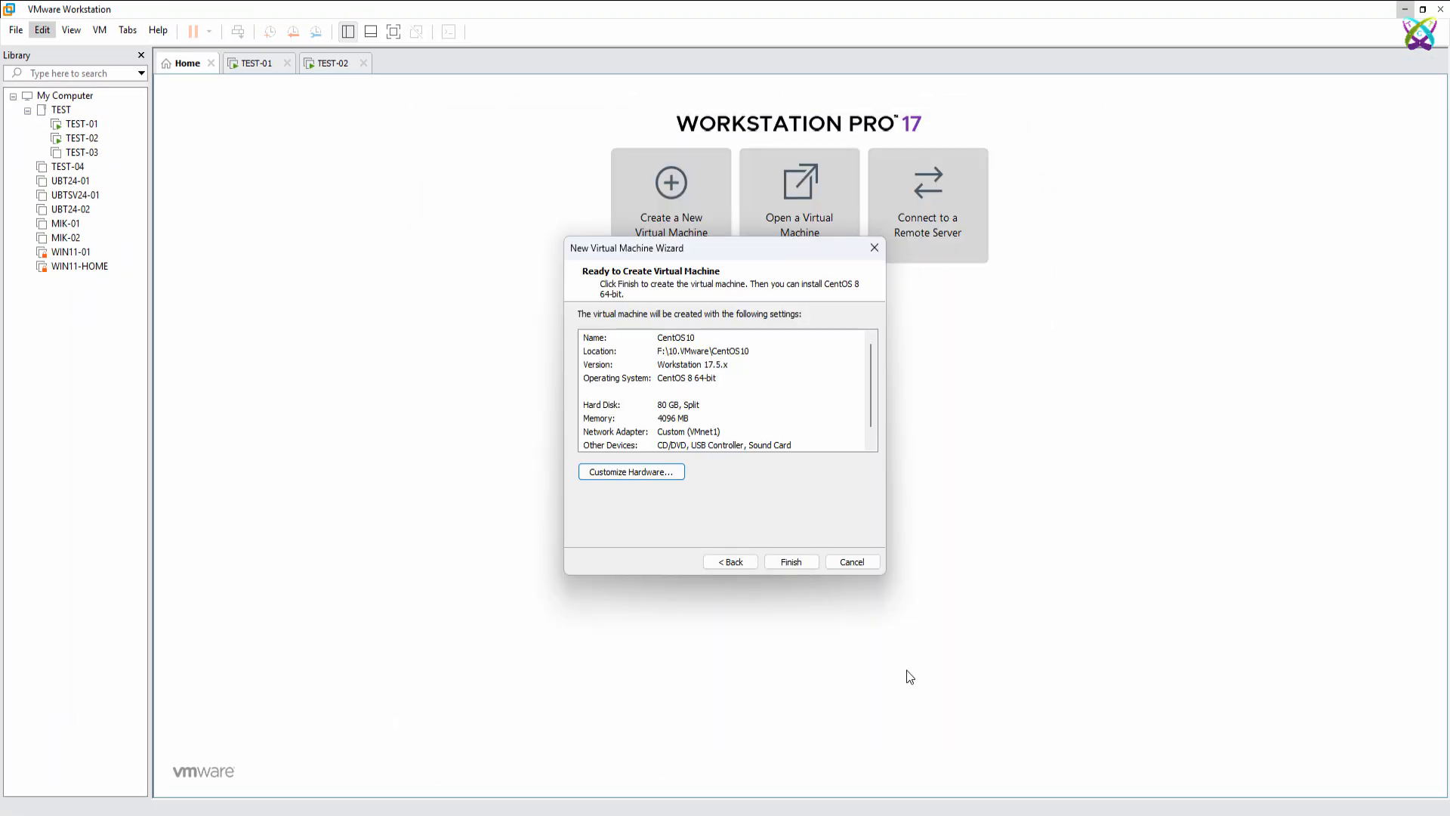
left_click(790, 568)
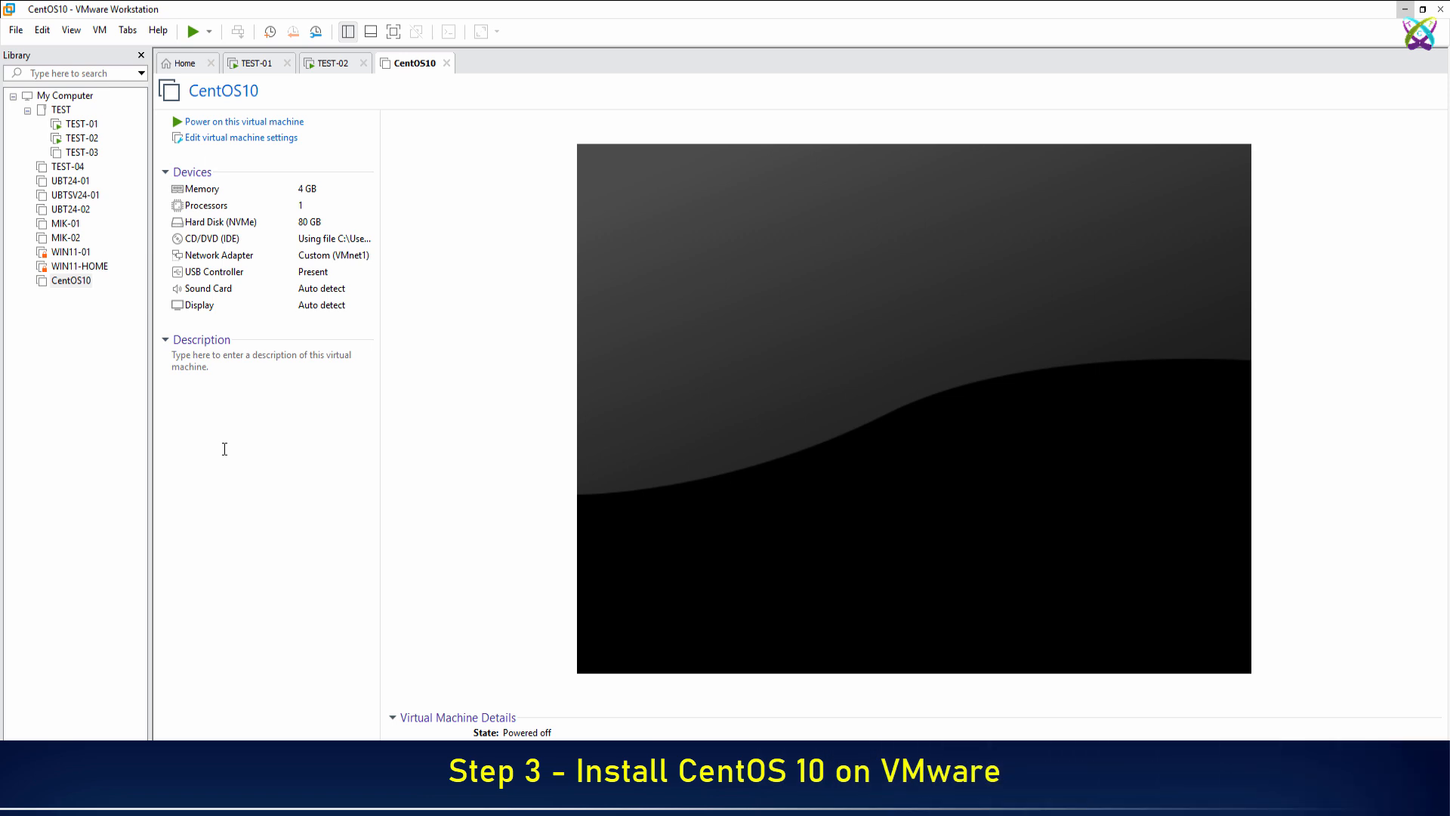
left_click(269, 124)
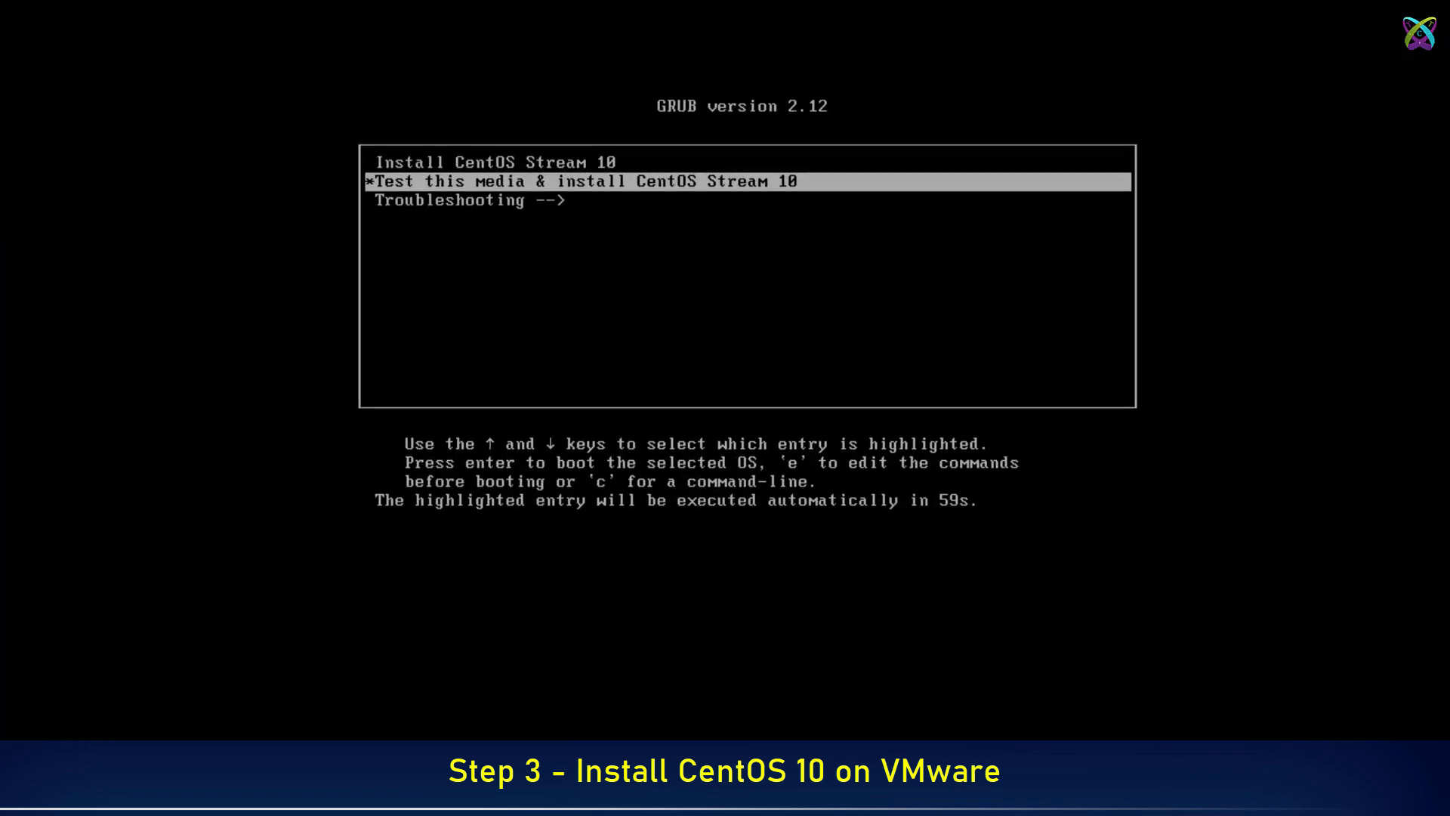
Boot the VM from the 'Install CentOS Stream 10' GRUB menu entry.
left_click(634, 276)
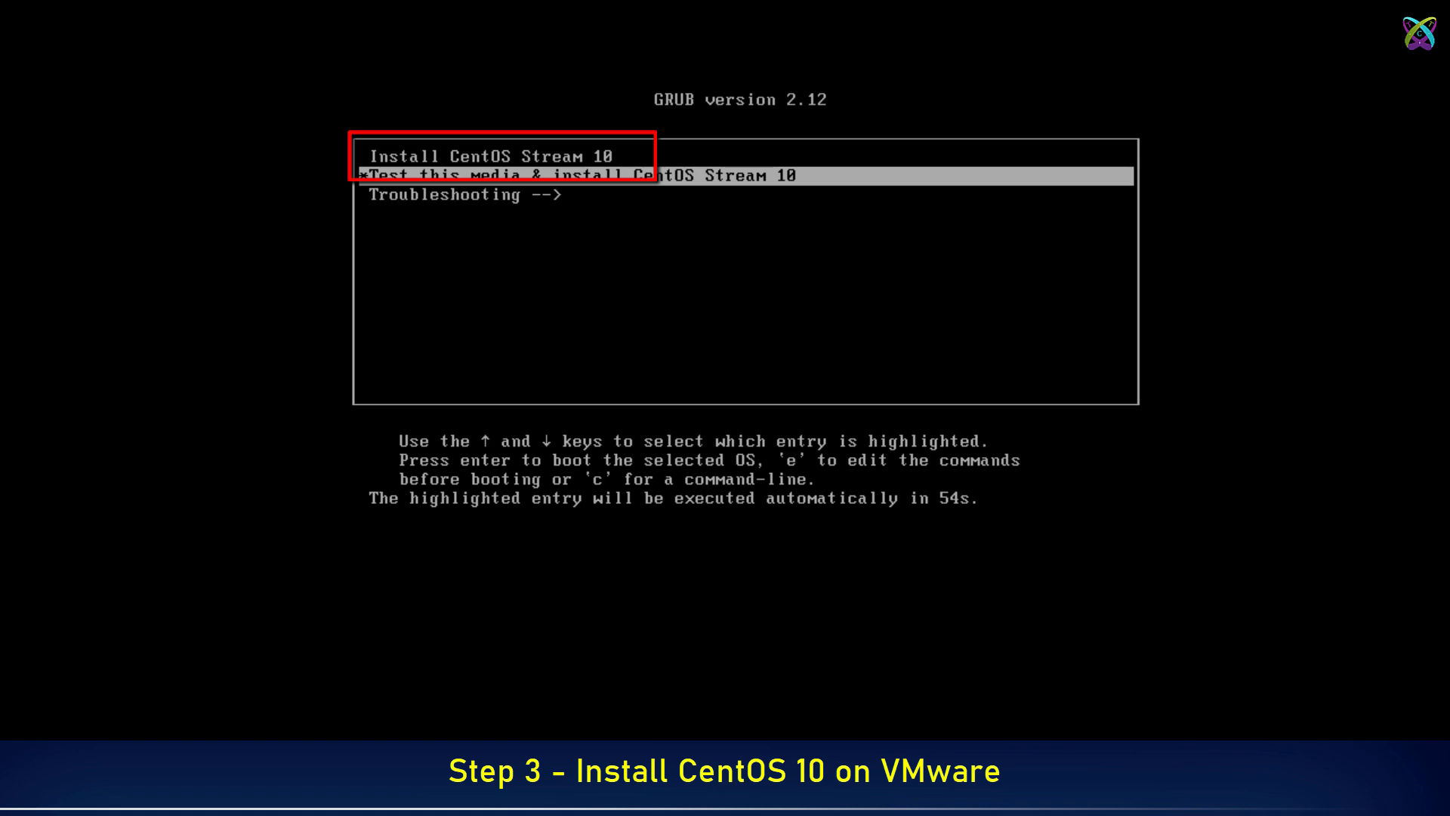
key("Up")
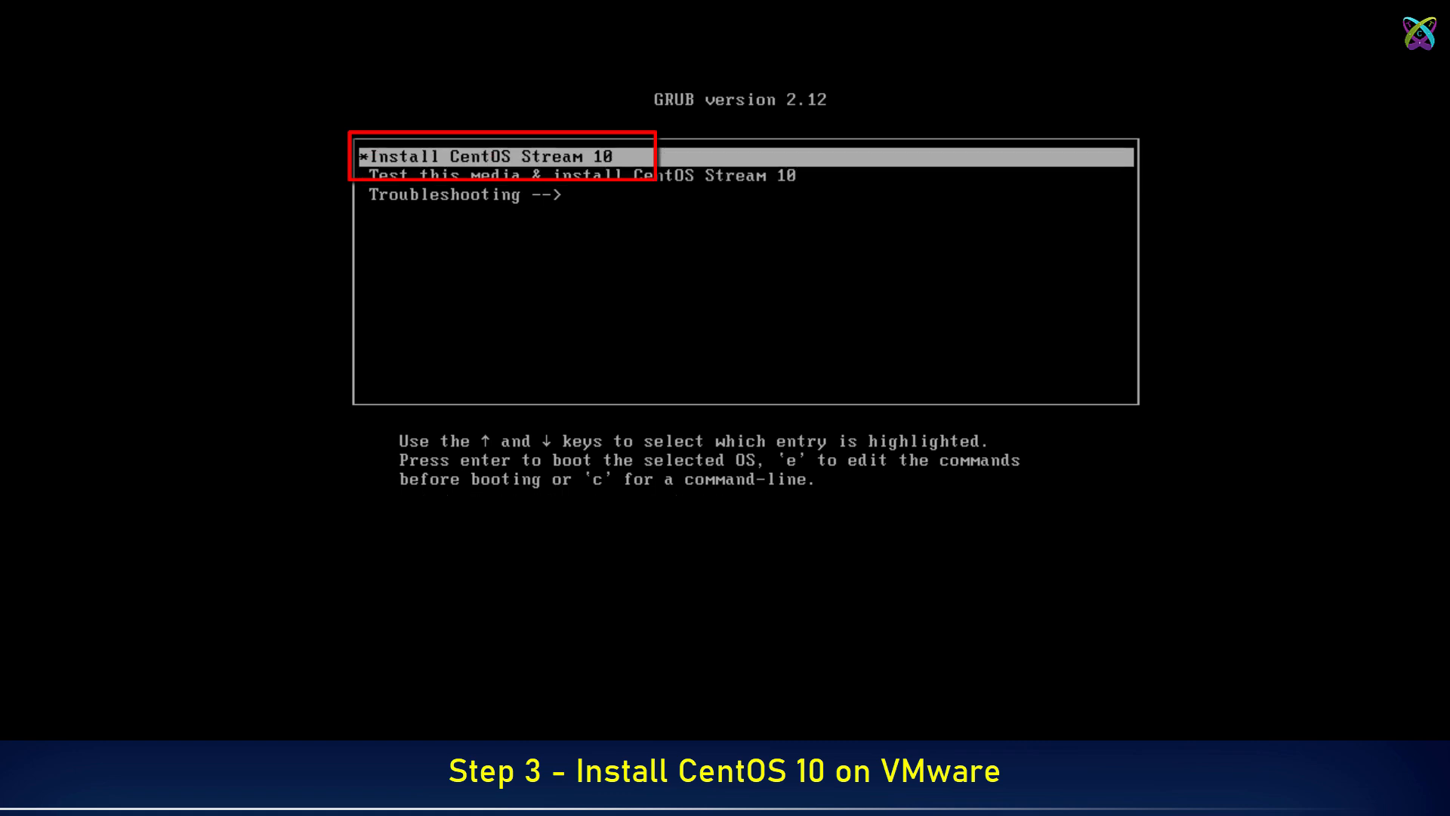
key("Return")
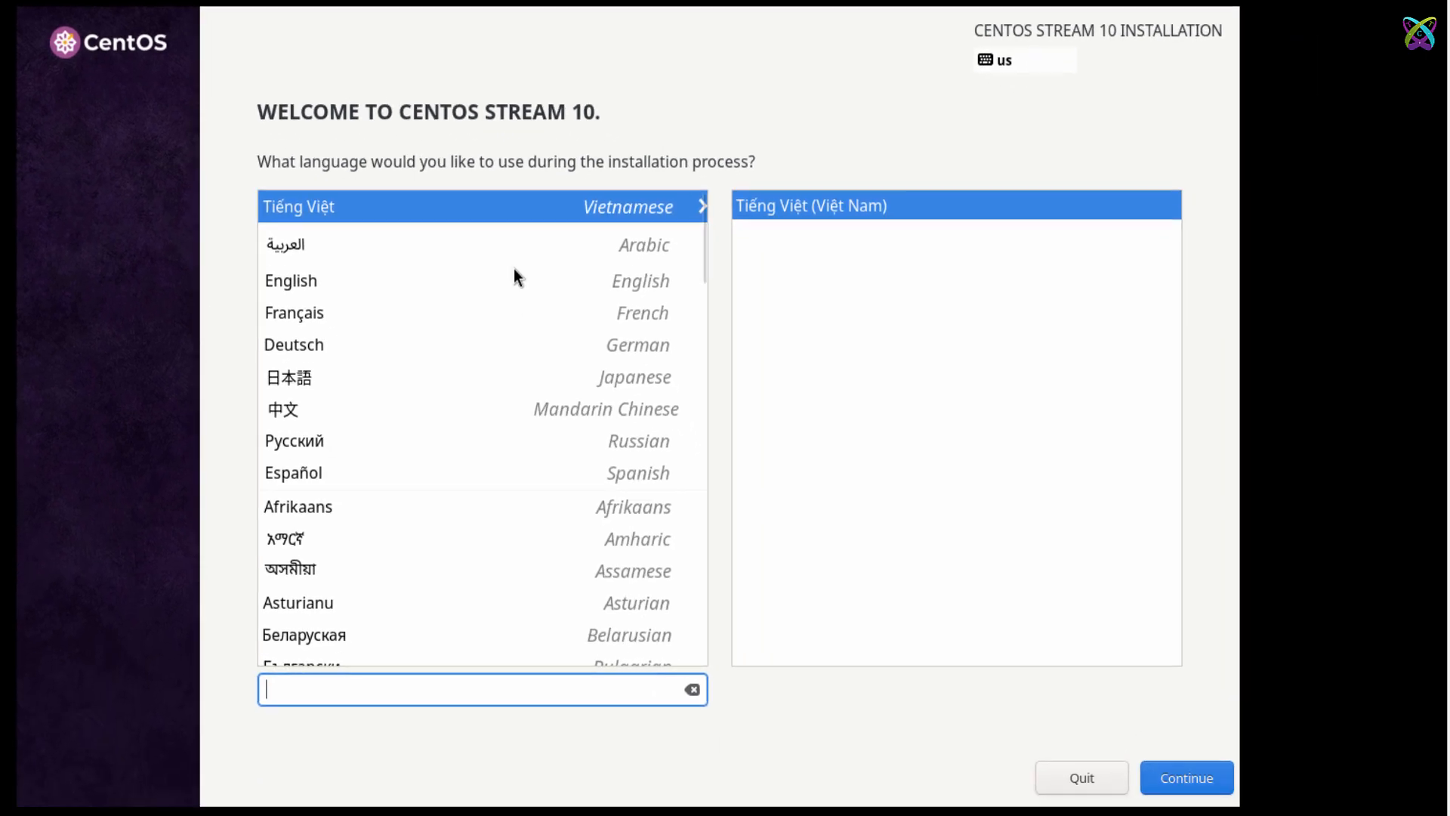
Choose English (United States) as the installer language and continue to the summary.
left_click(443, 277)
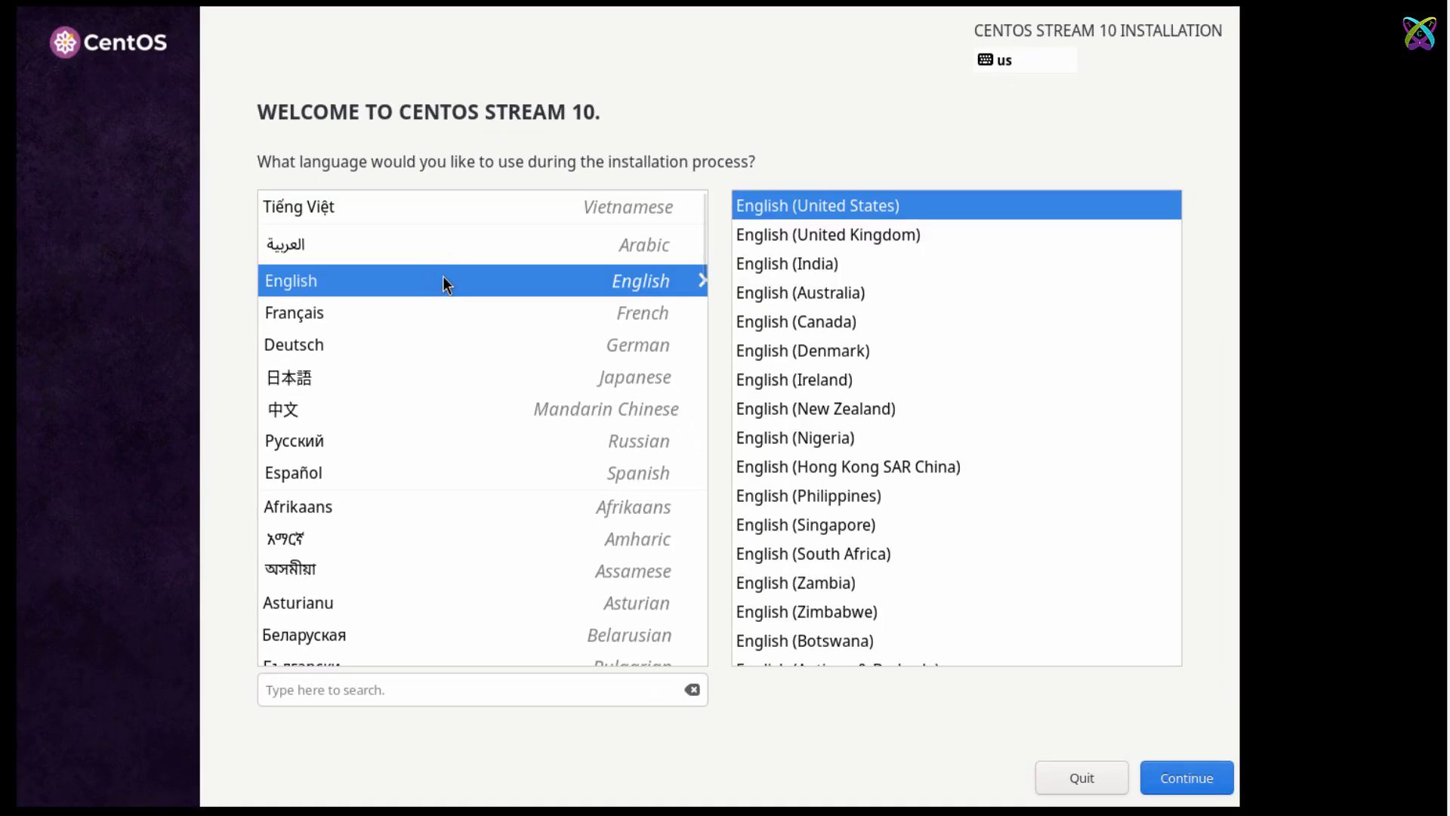
left_click(1175, 780)
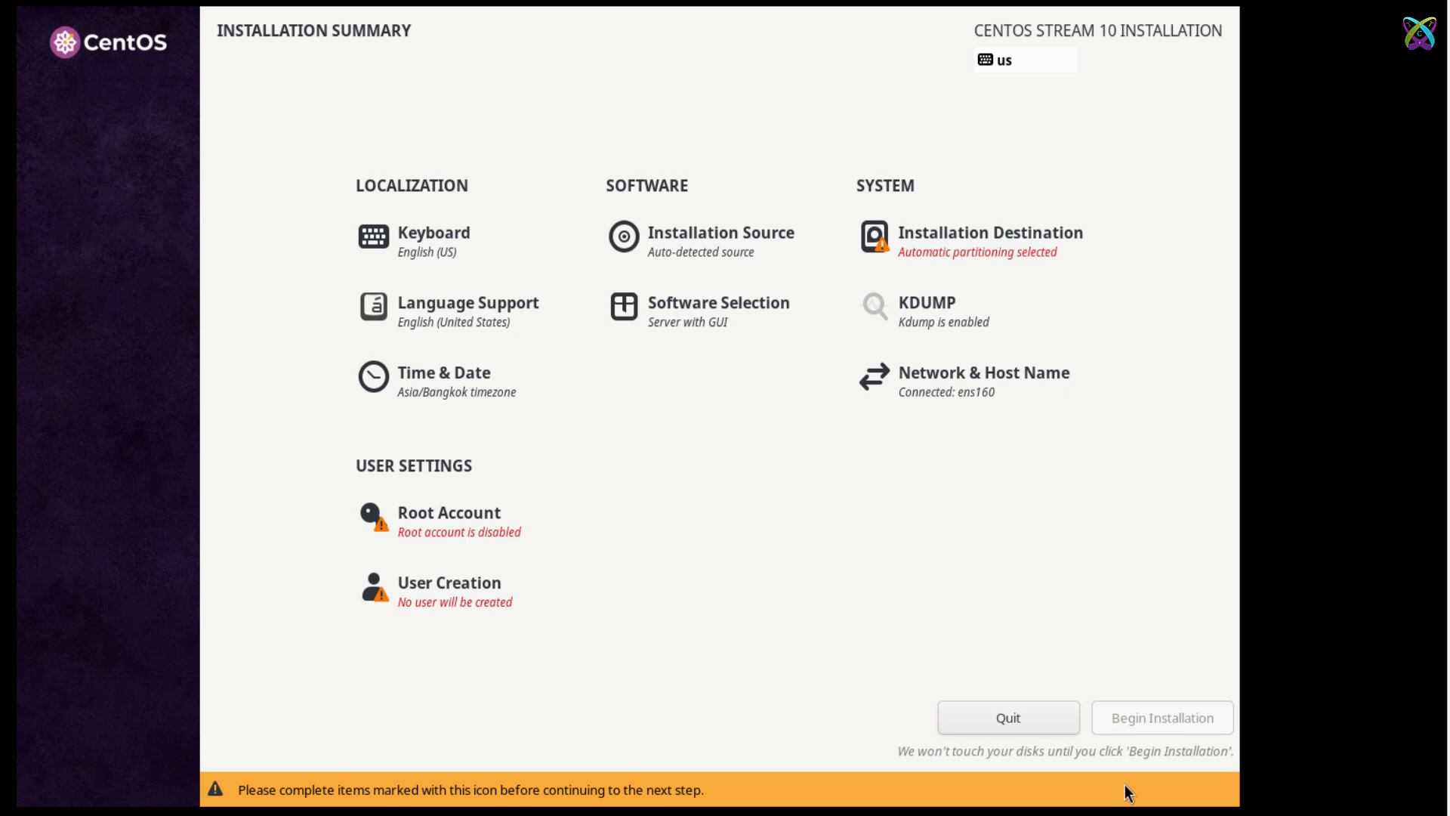
Select the 80 GiB VMware Virtual NVMe Disk as install destination and keep the Asia/Bangkok timezone.
left_click(1021, 263)
left_click(1006, 279)
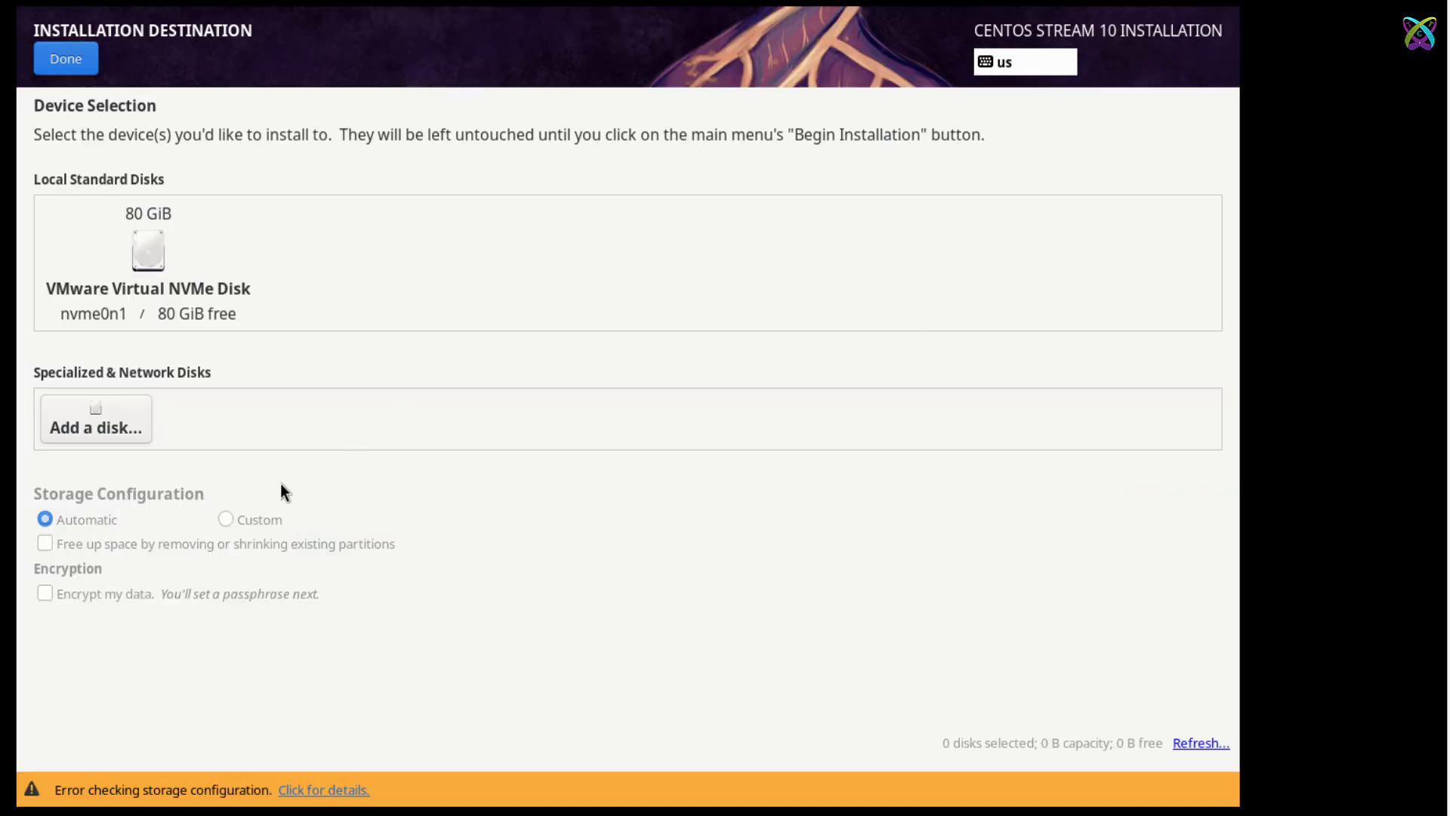
left_click(155, 274)
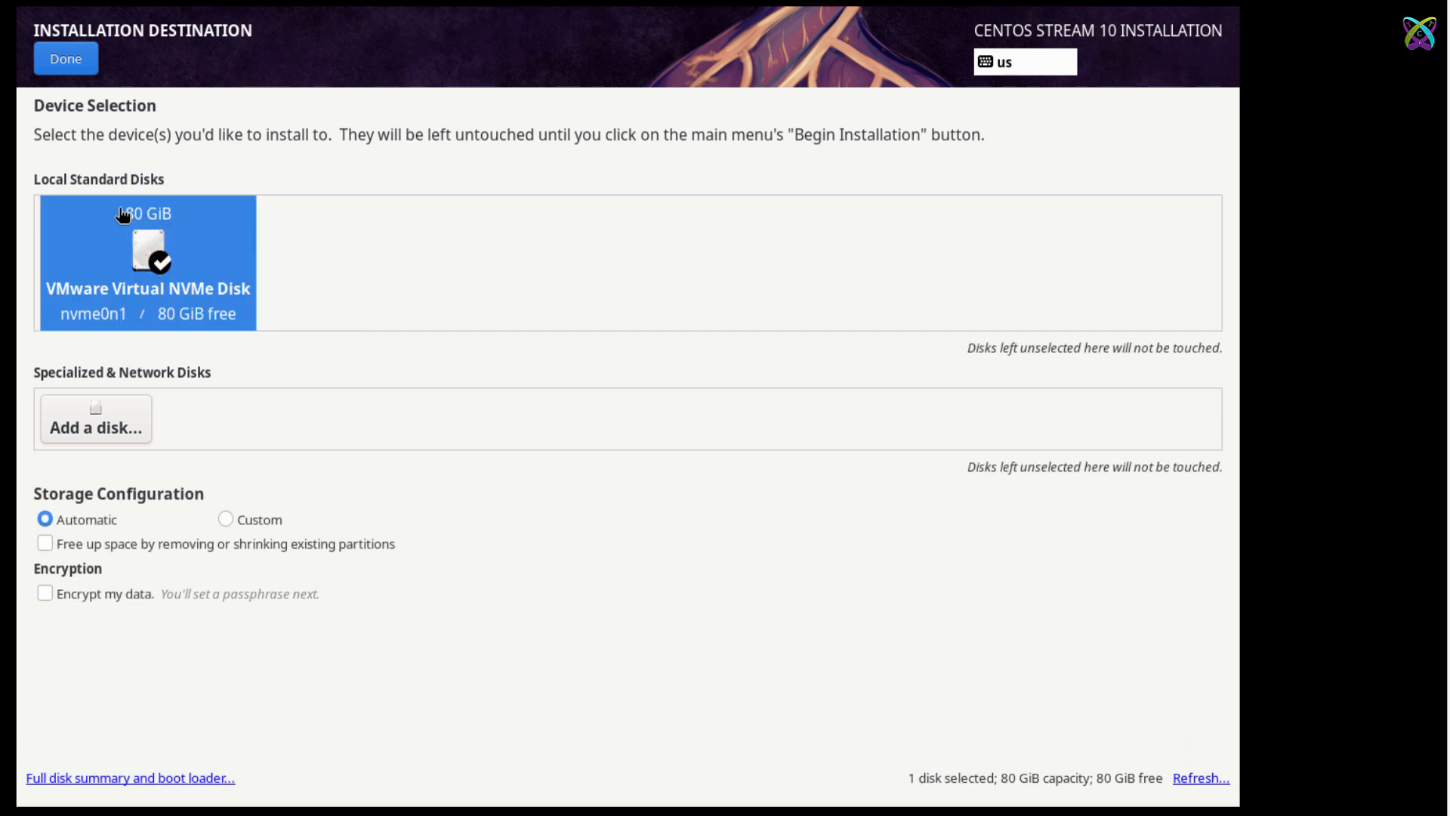
left_click(76, 65)
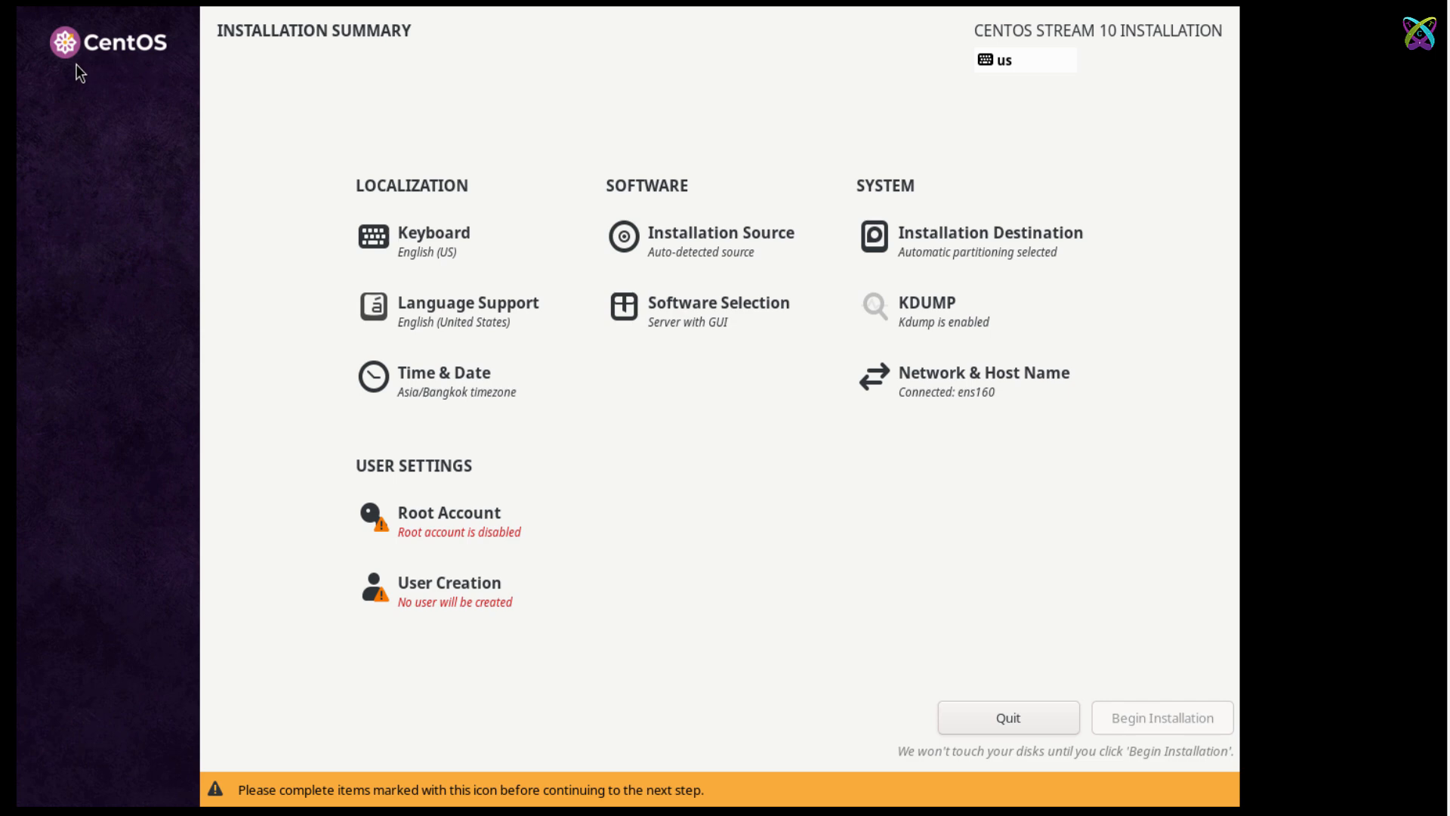
left_click(495, 388)
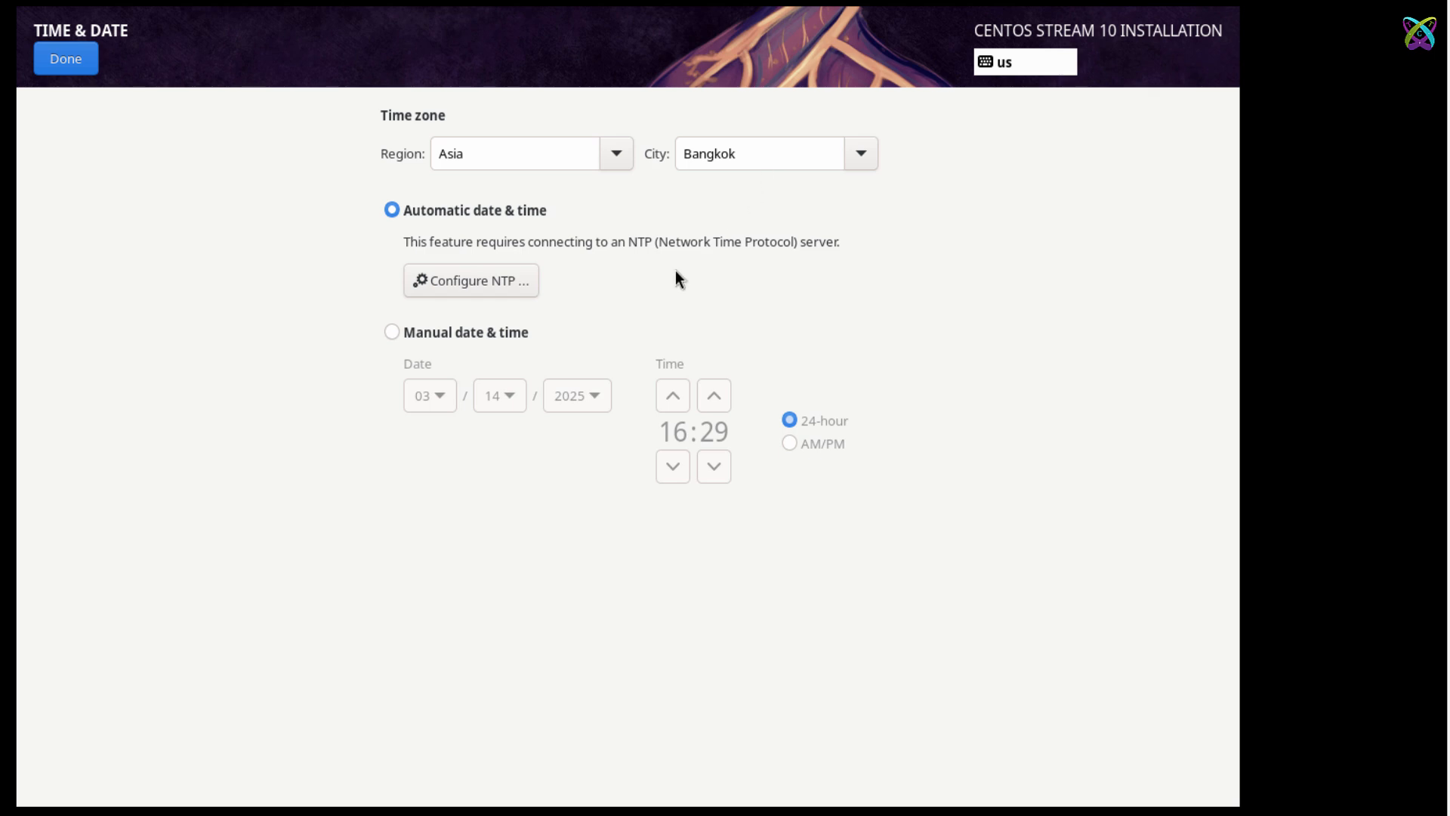
left_click(81, 73)
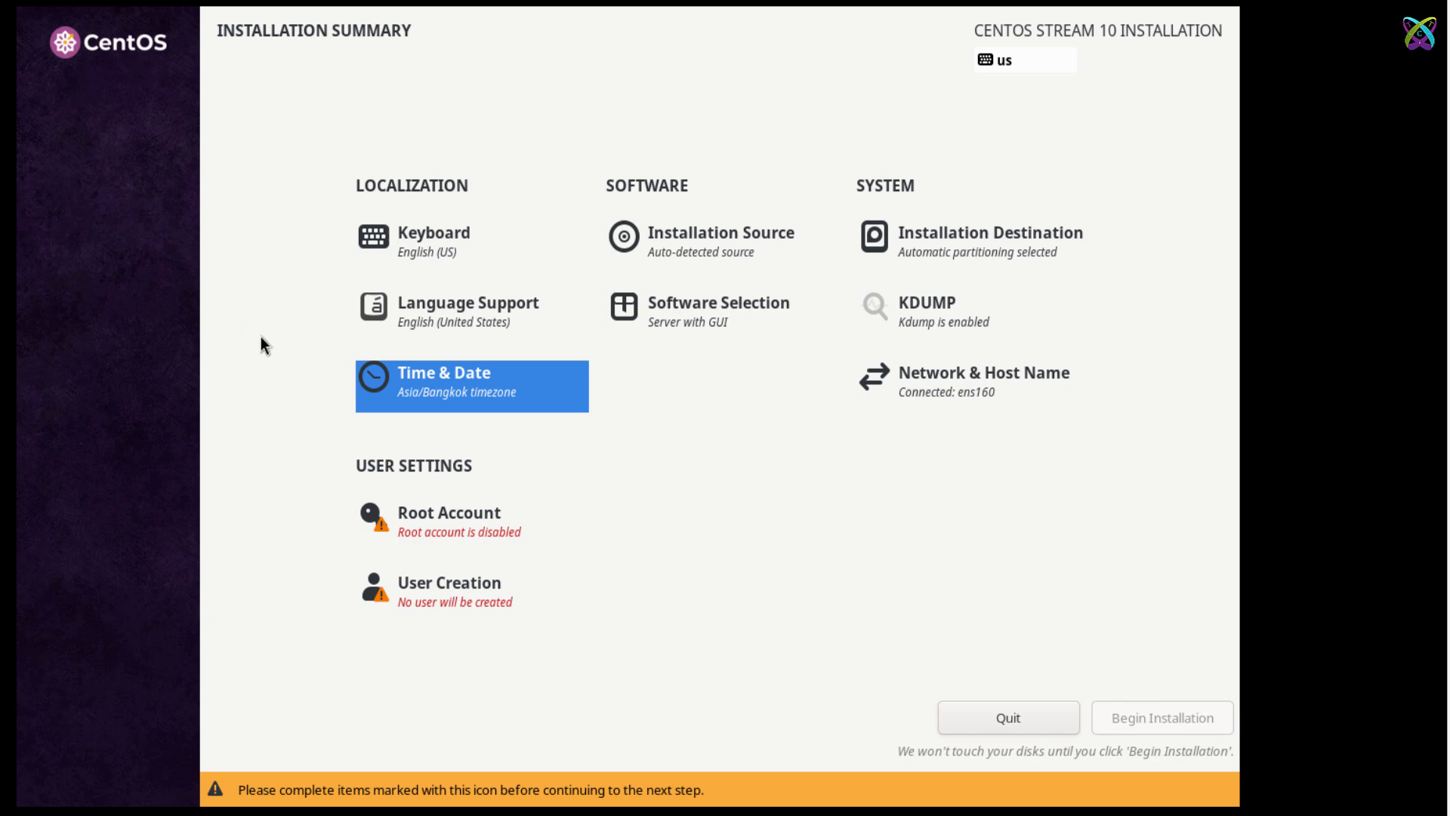
Enter and apply the host name centos10 under Network & Host Name.
left_click(1045, 389)
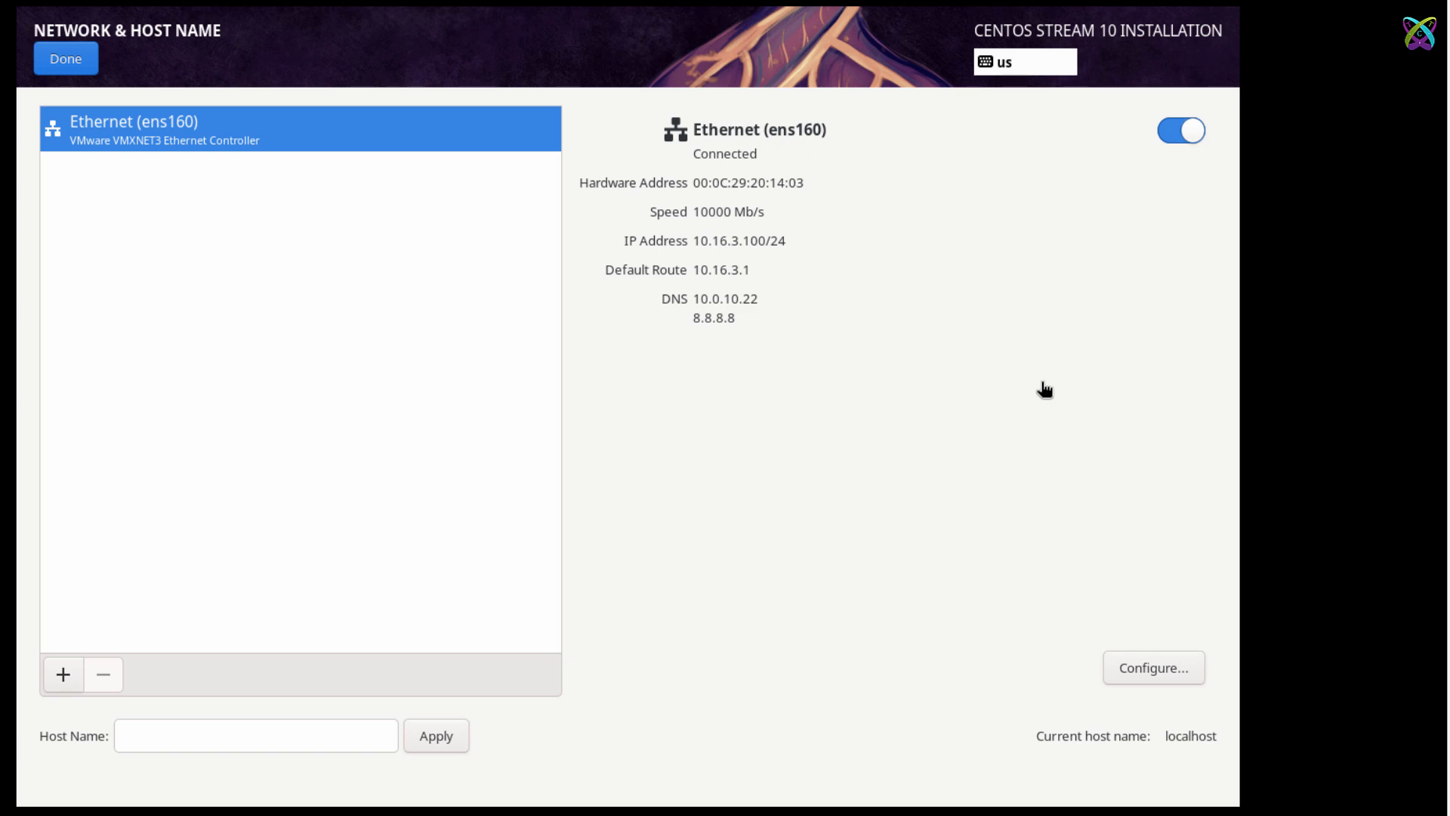
left_click(266, 733)
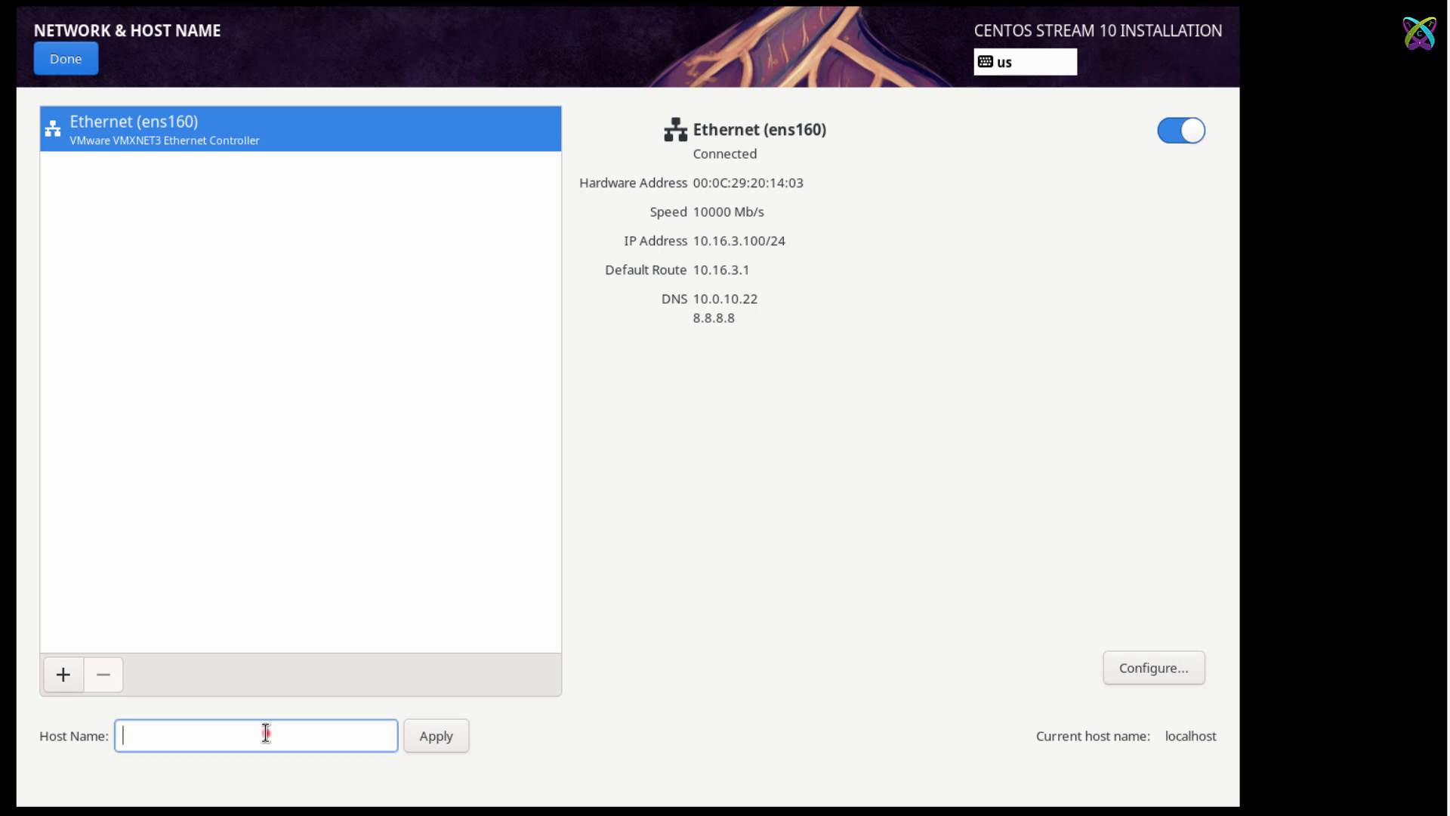
type("centos10")
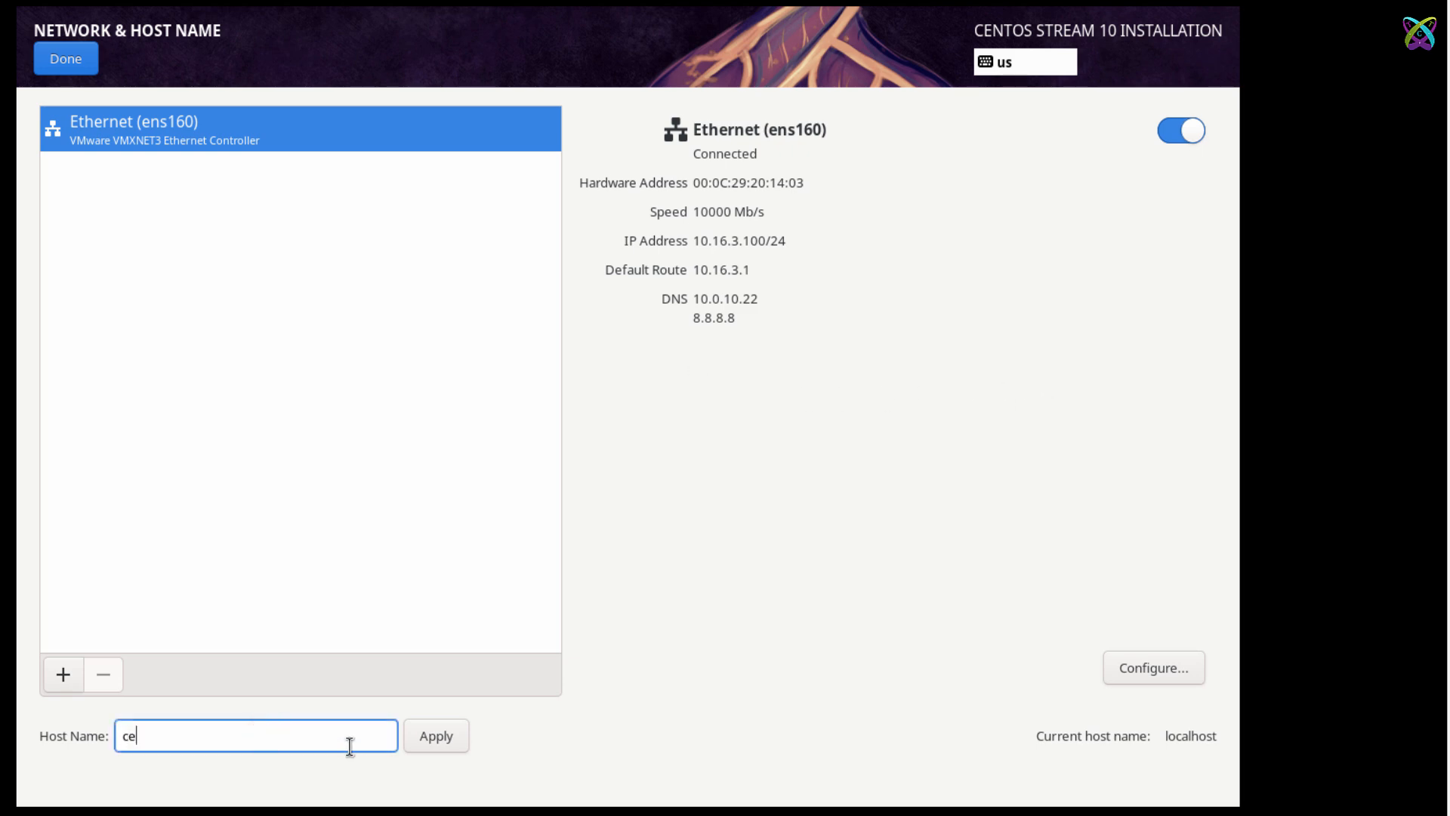
left_click(420, 743)
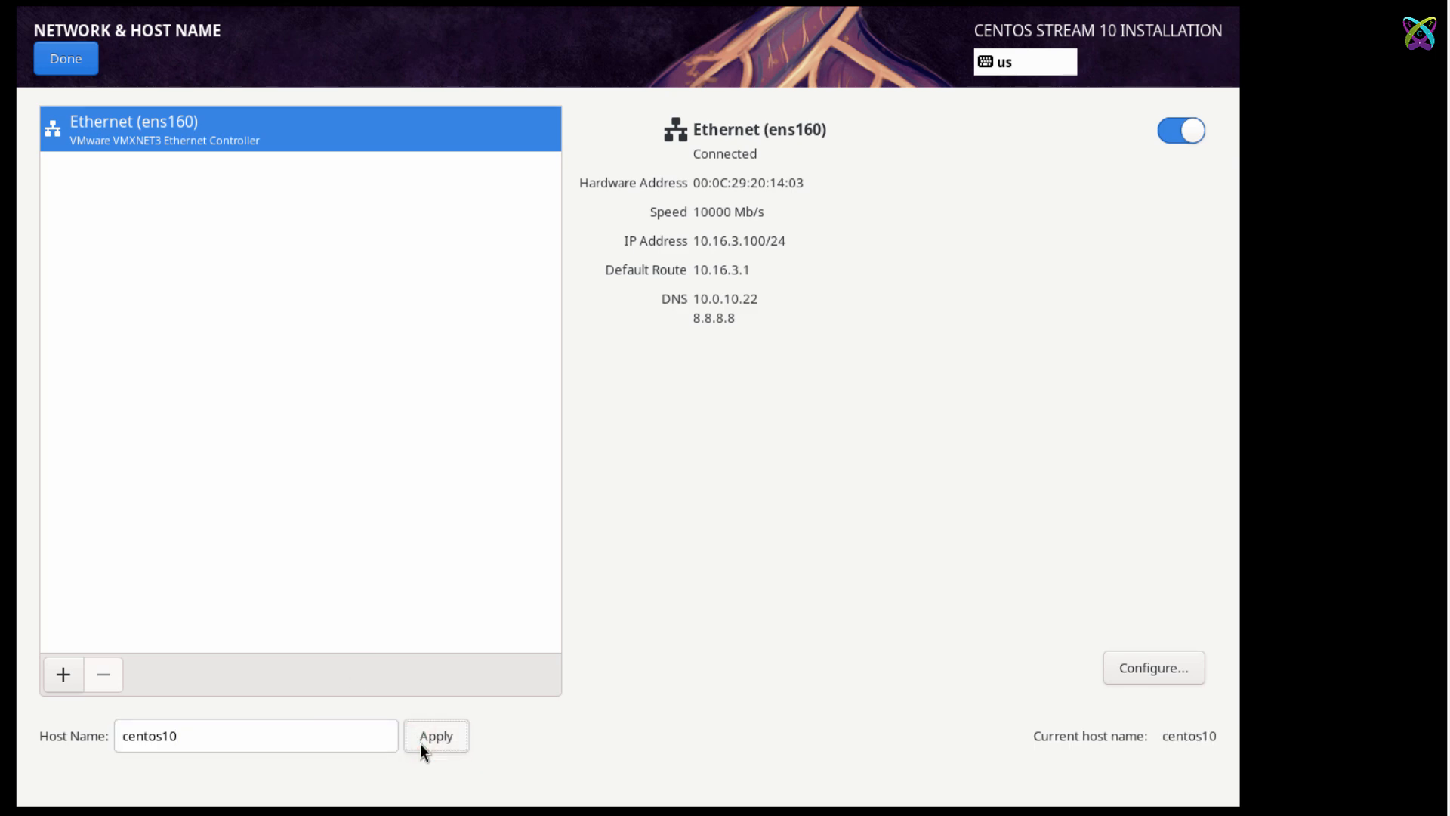
left_click(84, 66)
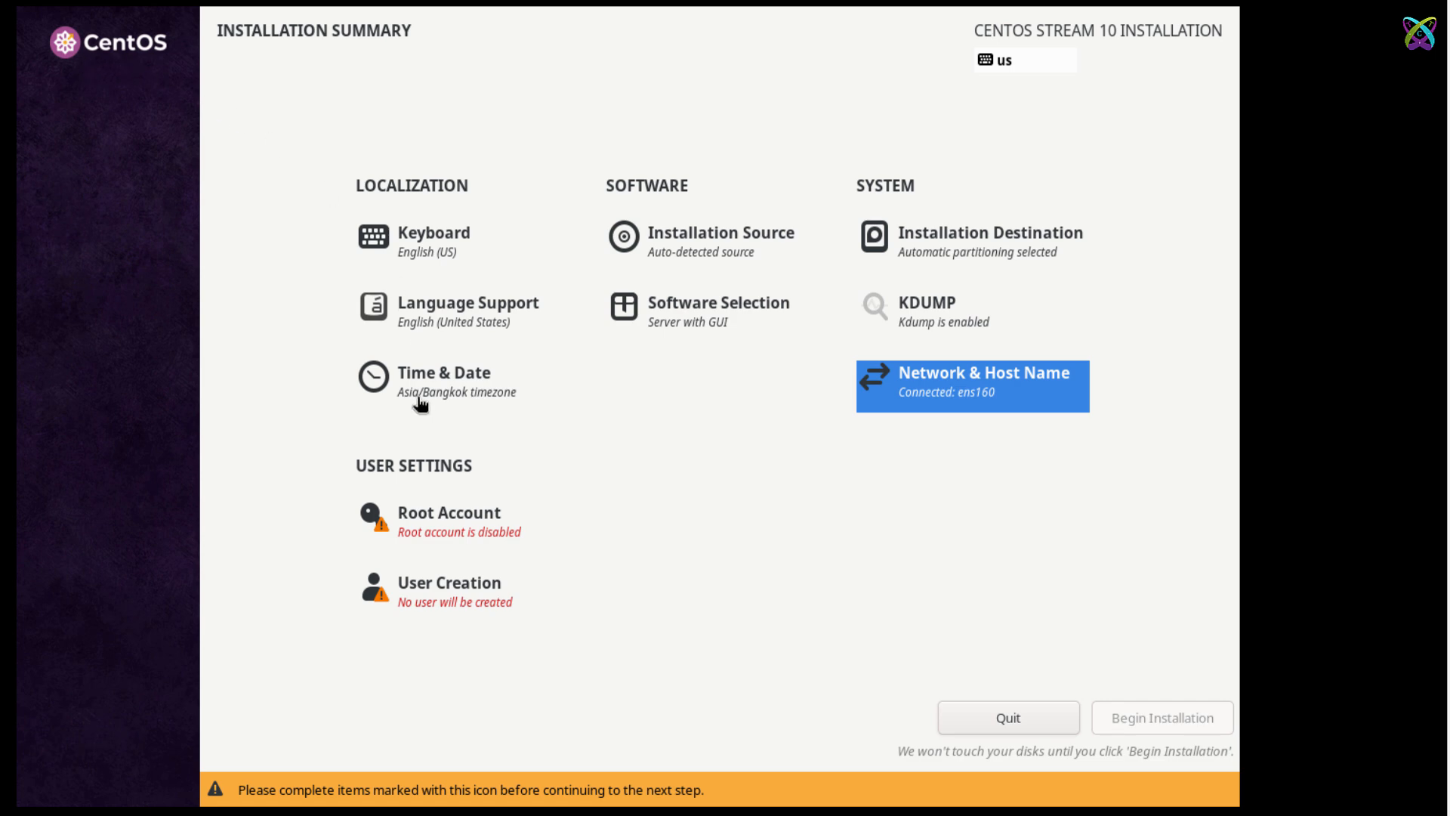
Enable the root account with a short password, accepting it despite the weak-password warning.
left_click(506, 531)
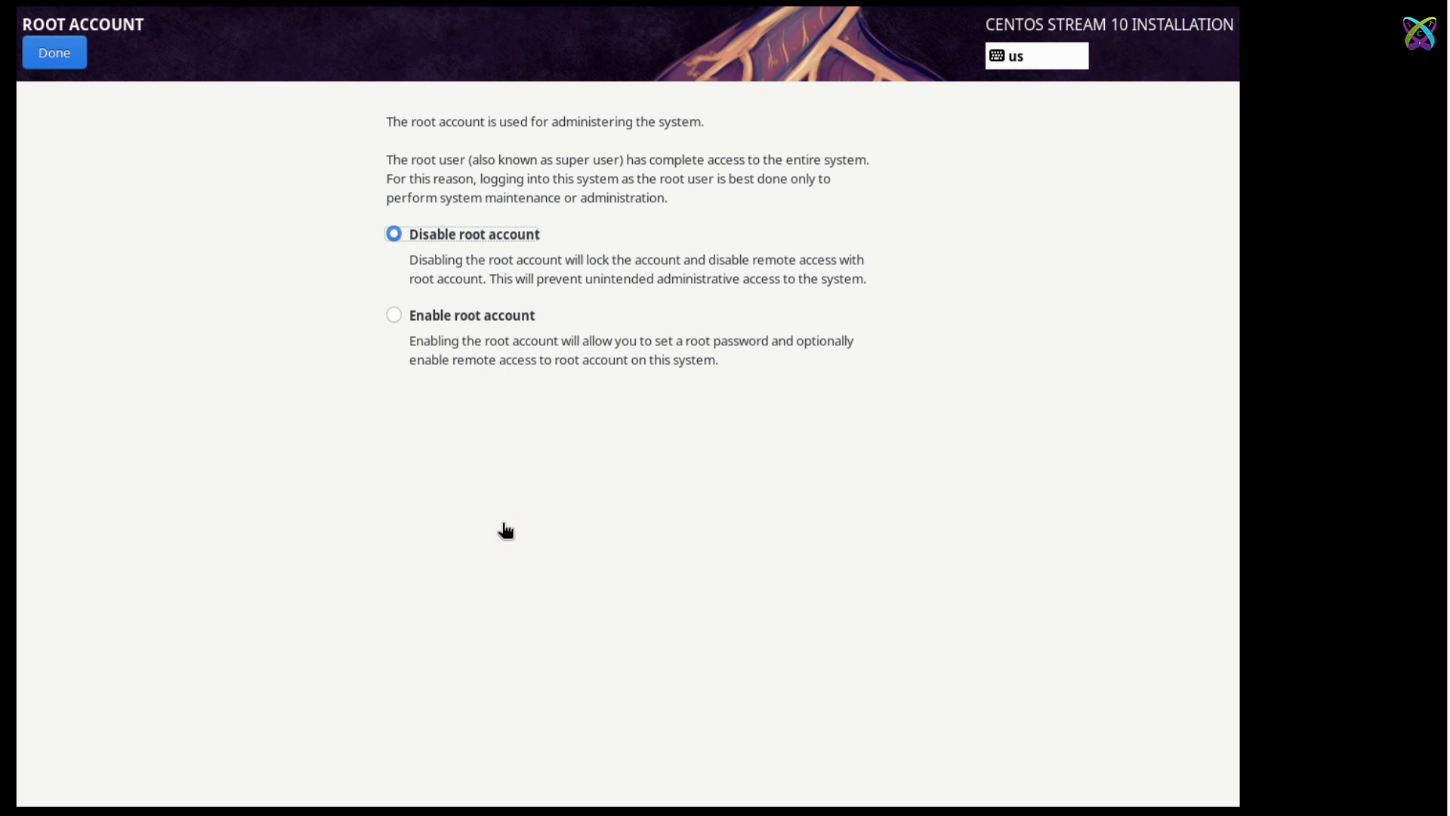
left_click(394, 322)
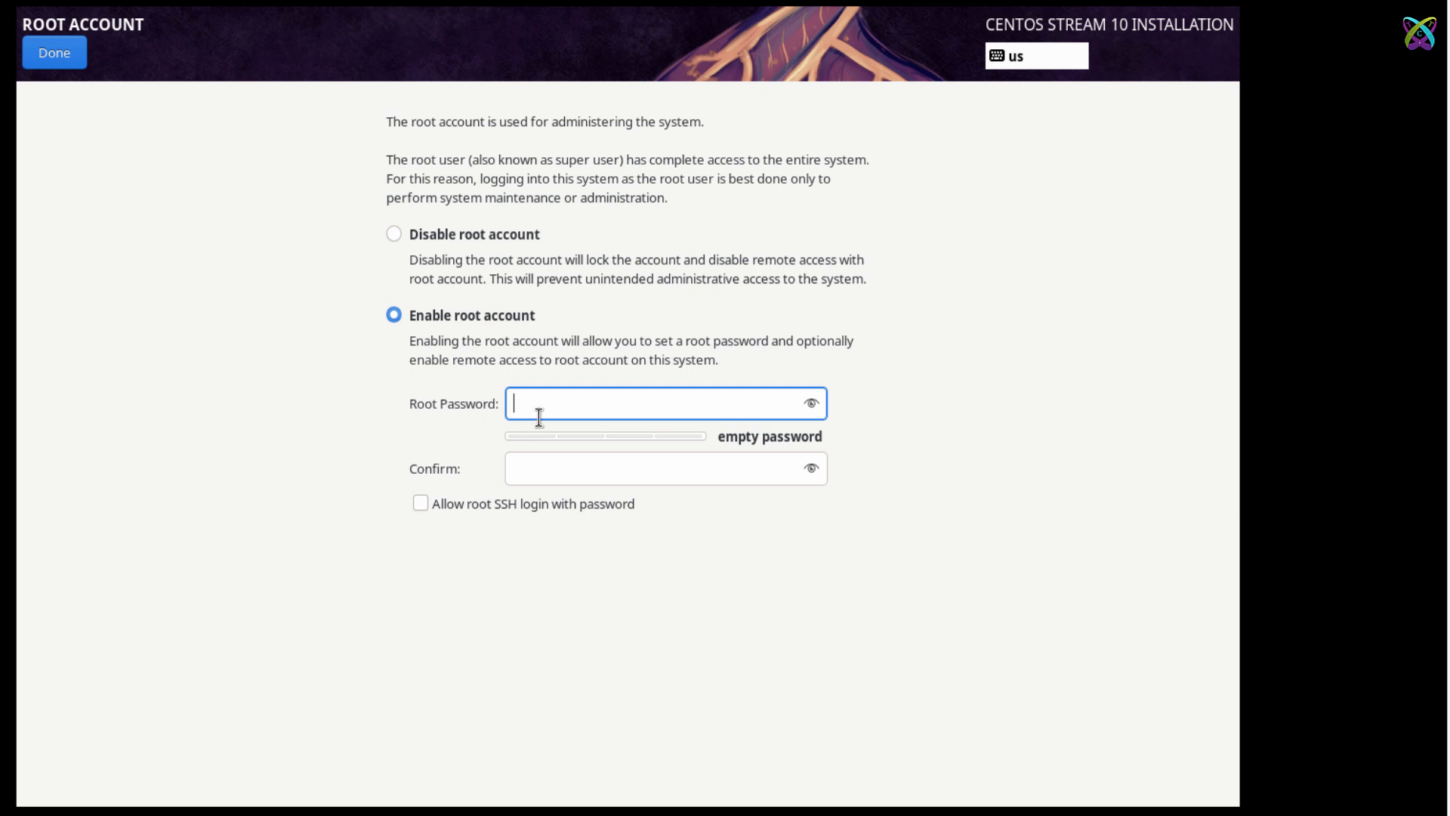
type("a")
left_click(548, 462)
type("a")
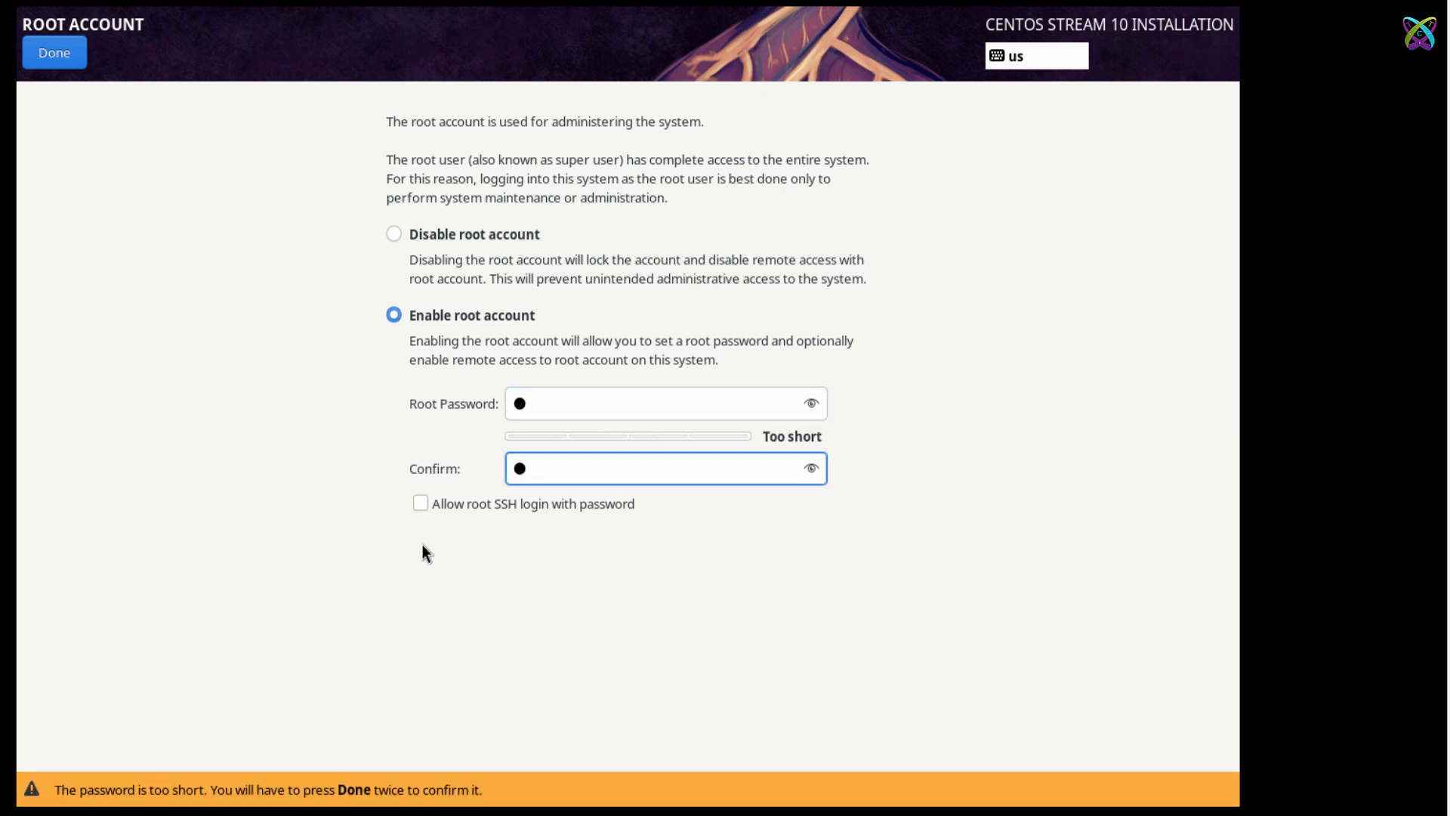
left_click(66, 66)
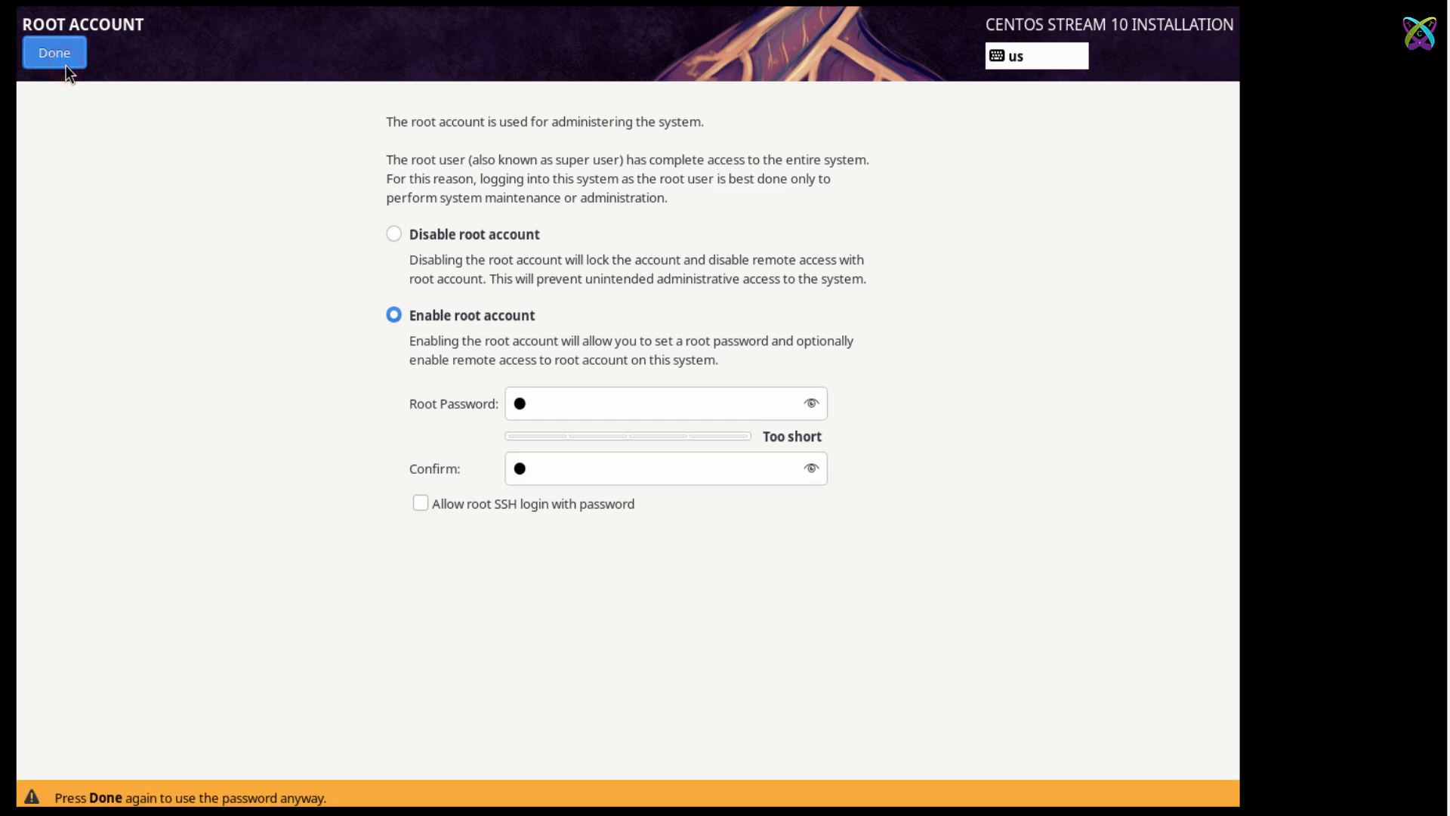
left_click(65, 67)
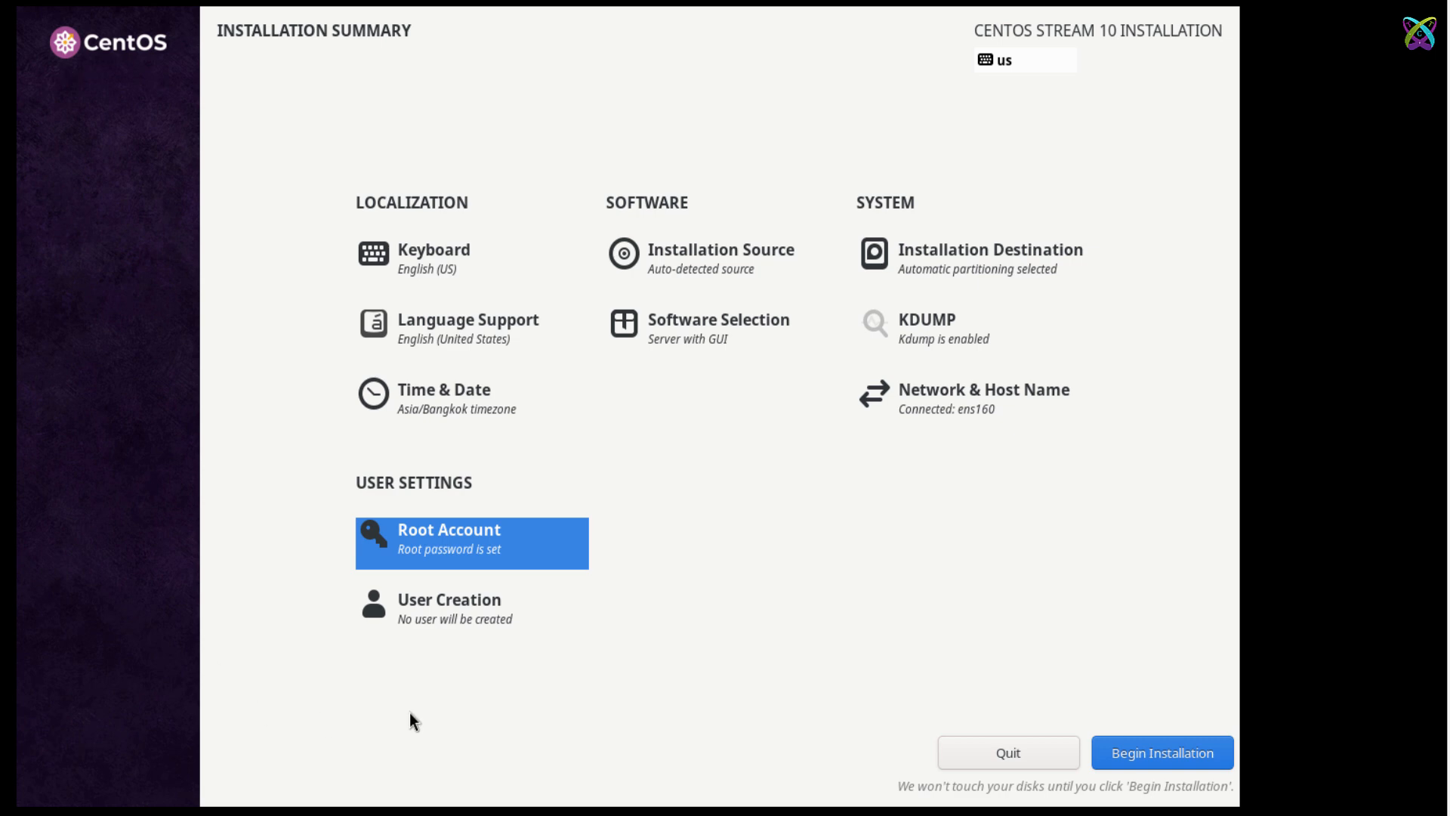
Create an administrator user with the full name and a short password, accepting the weak-password warning.
left_click(468, 629)
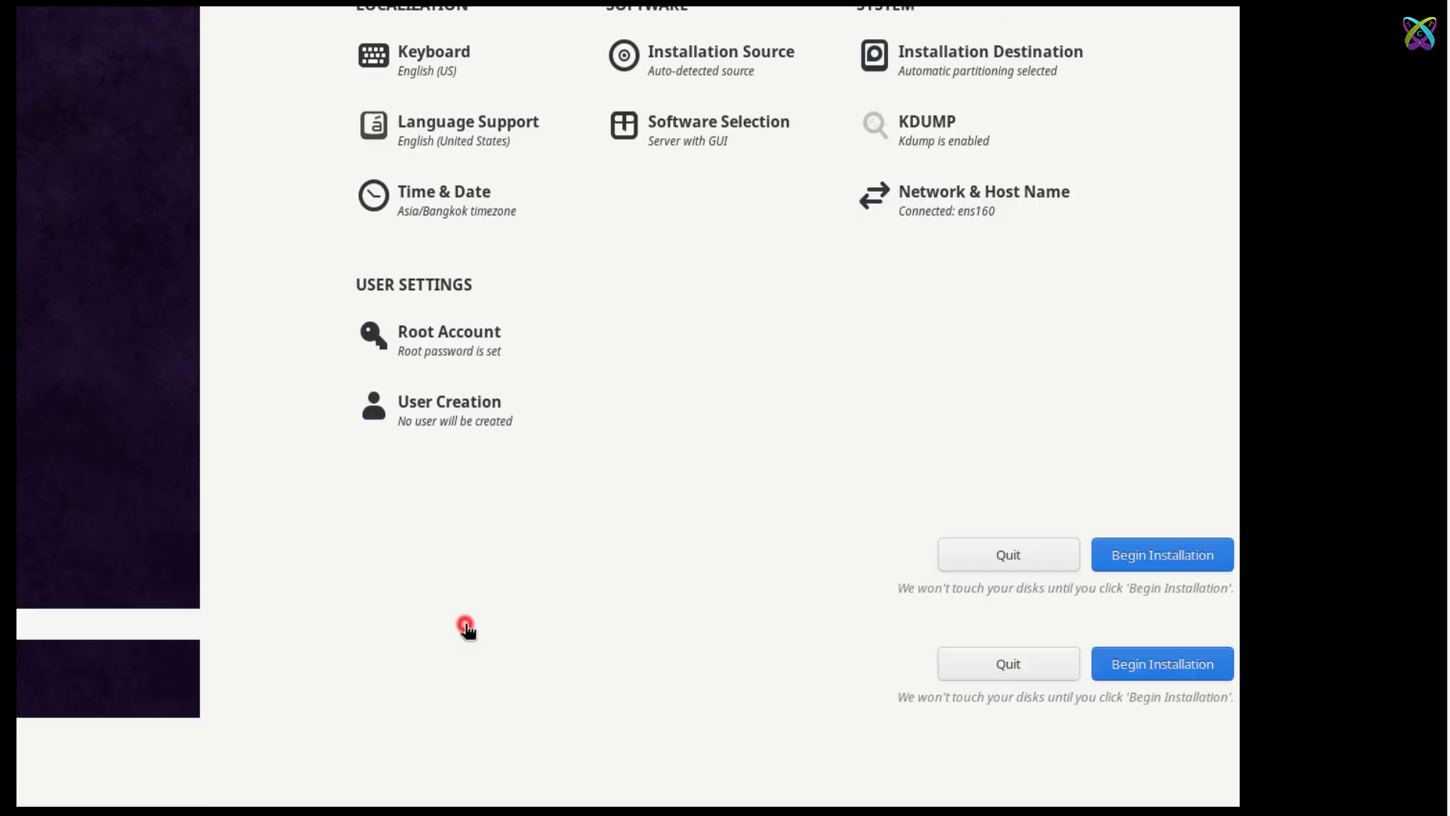
type("ToTatCa")
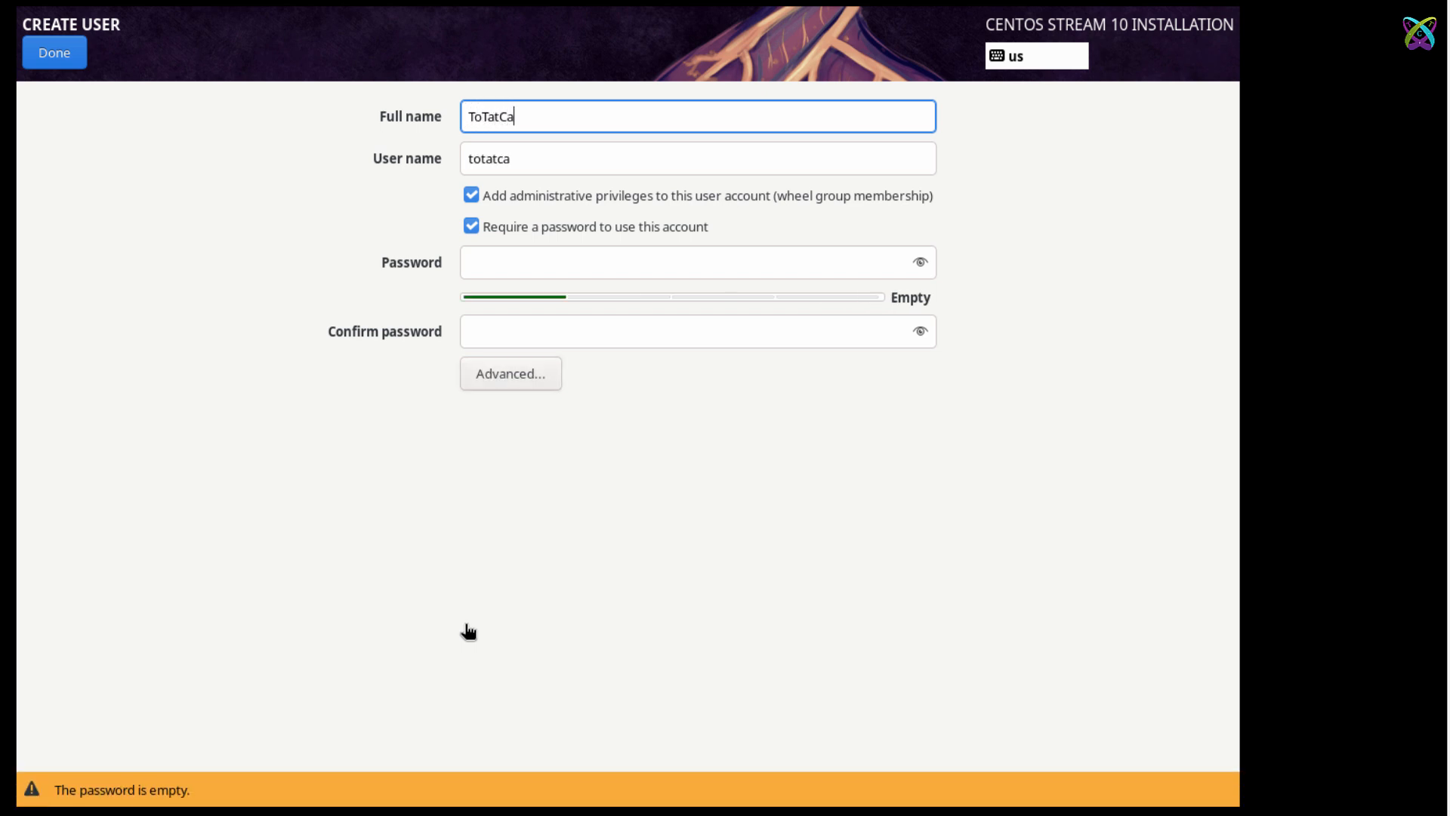
key("Tab")
key("Tab")
key("Tab")
key("Tab")
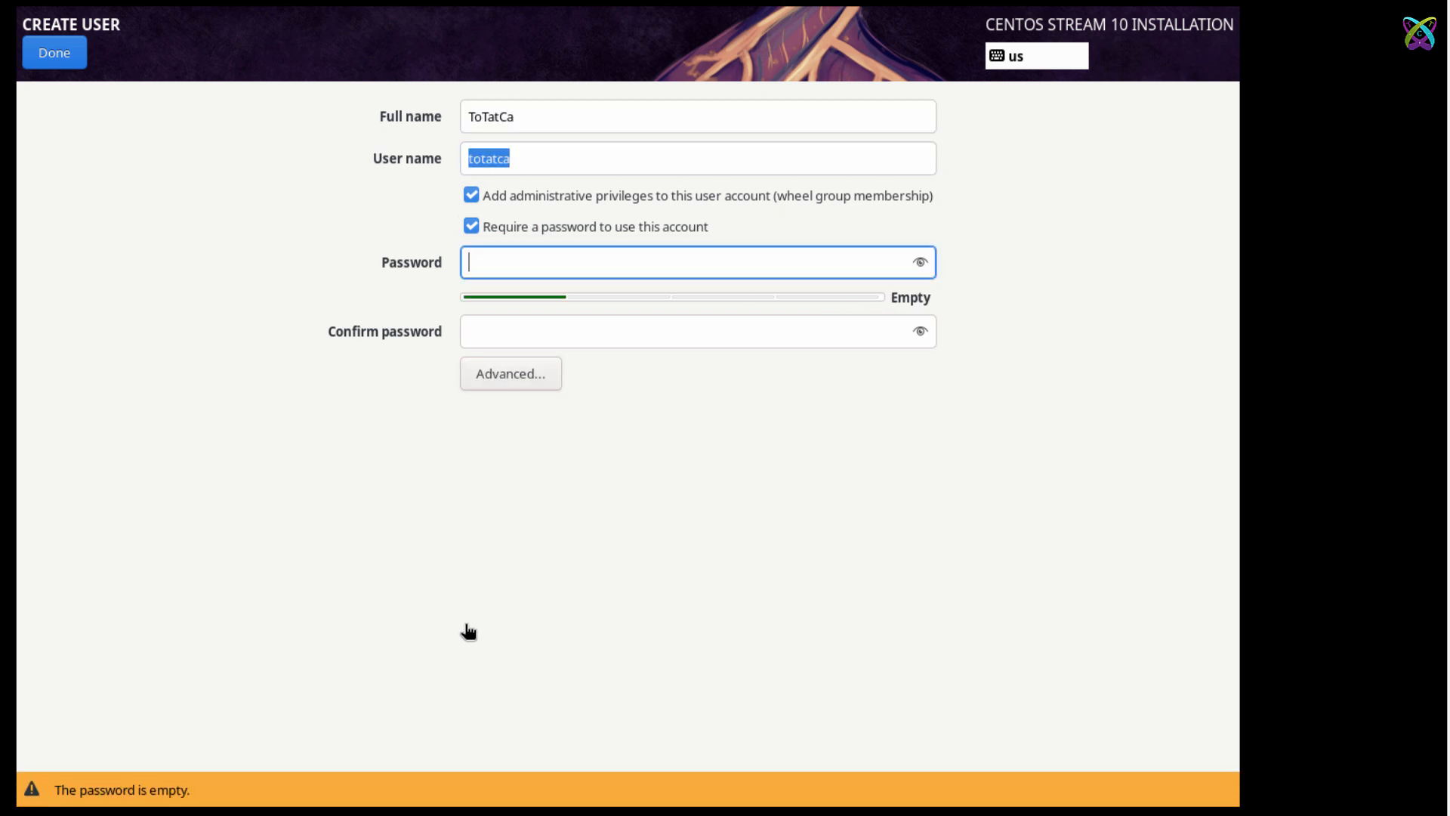
type("a")
key("Tab")
type("a")
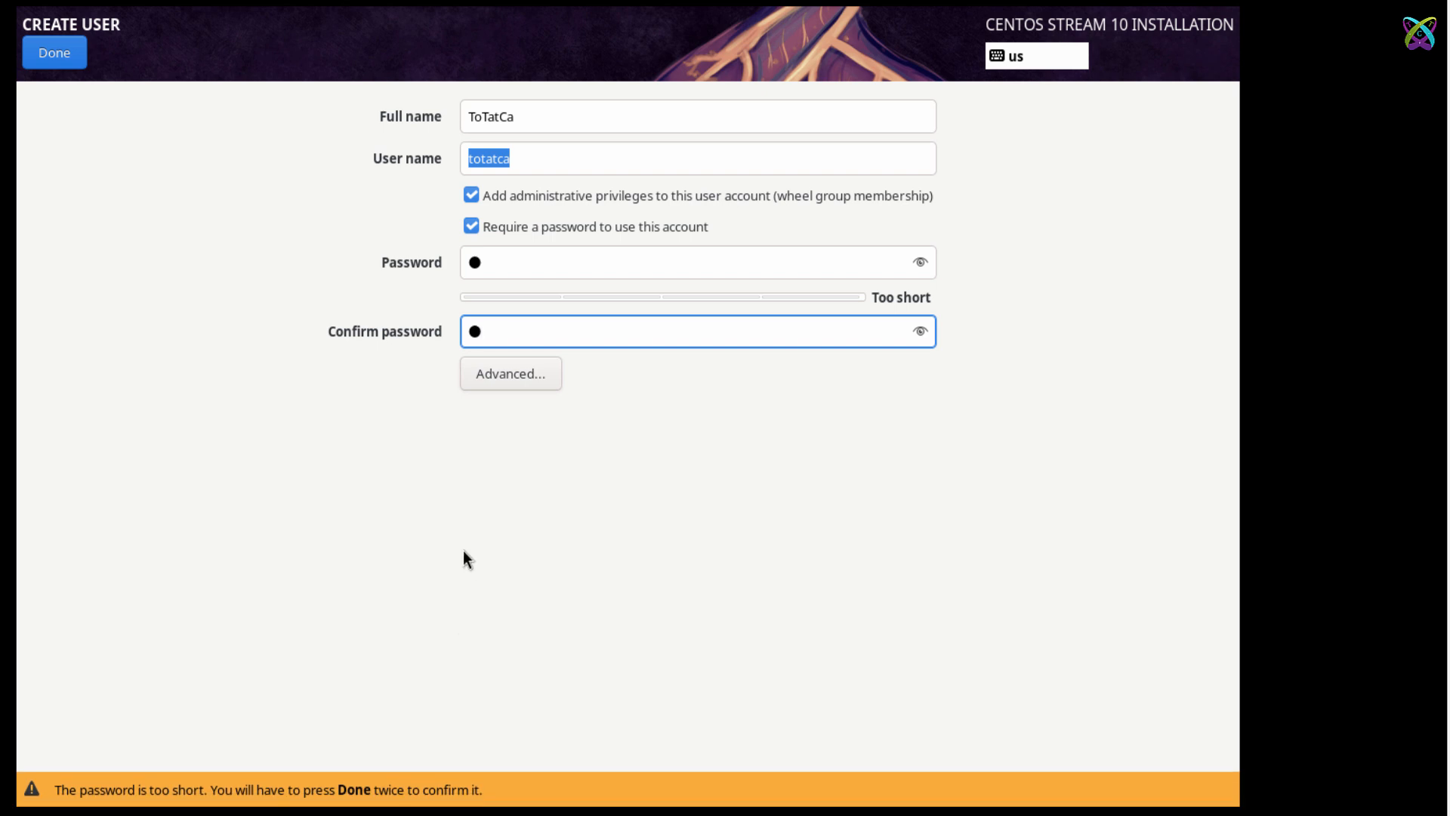
left_click(49, 66)
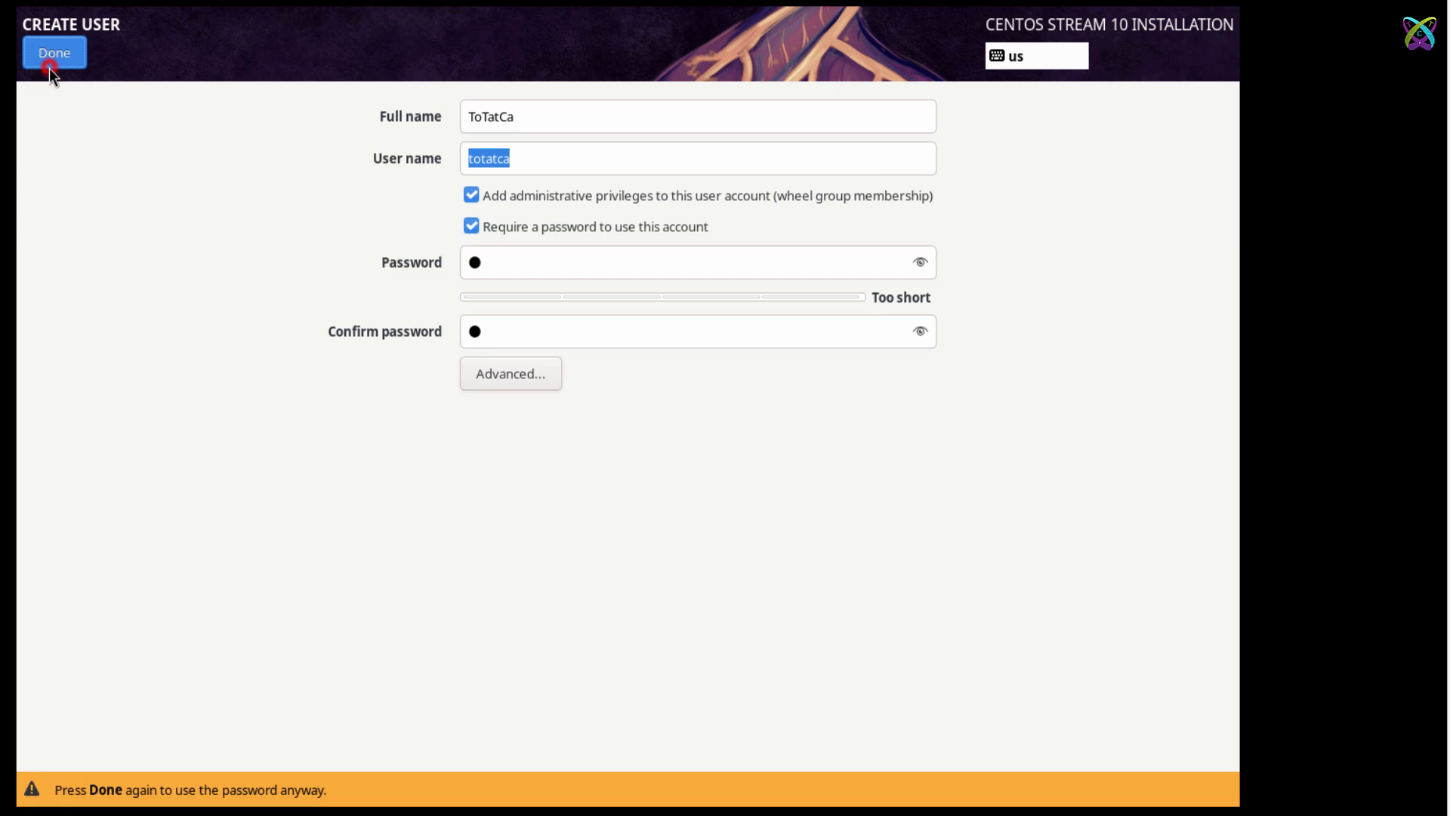
left_click(49, 67)
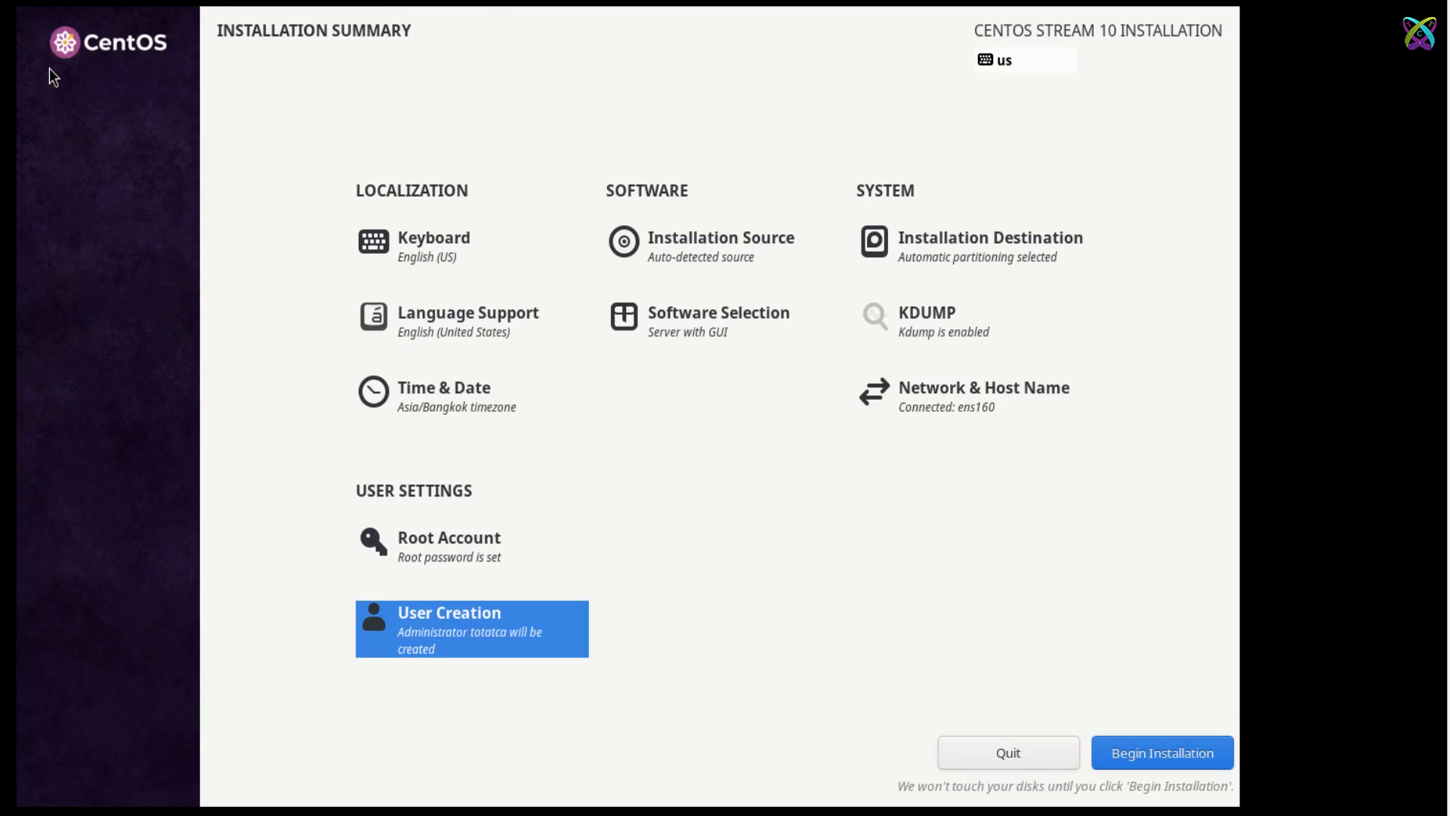
Install CentOS Stream 10 and reboot the VM once installation is complete.
left_click(1154, 750)
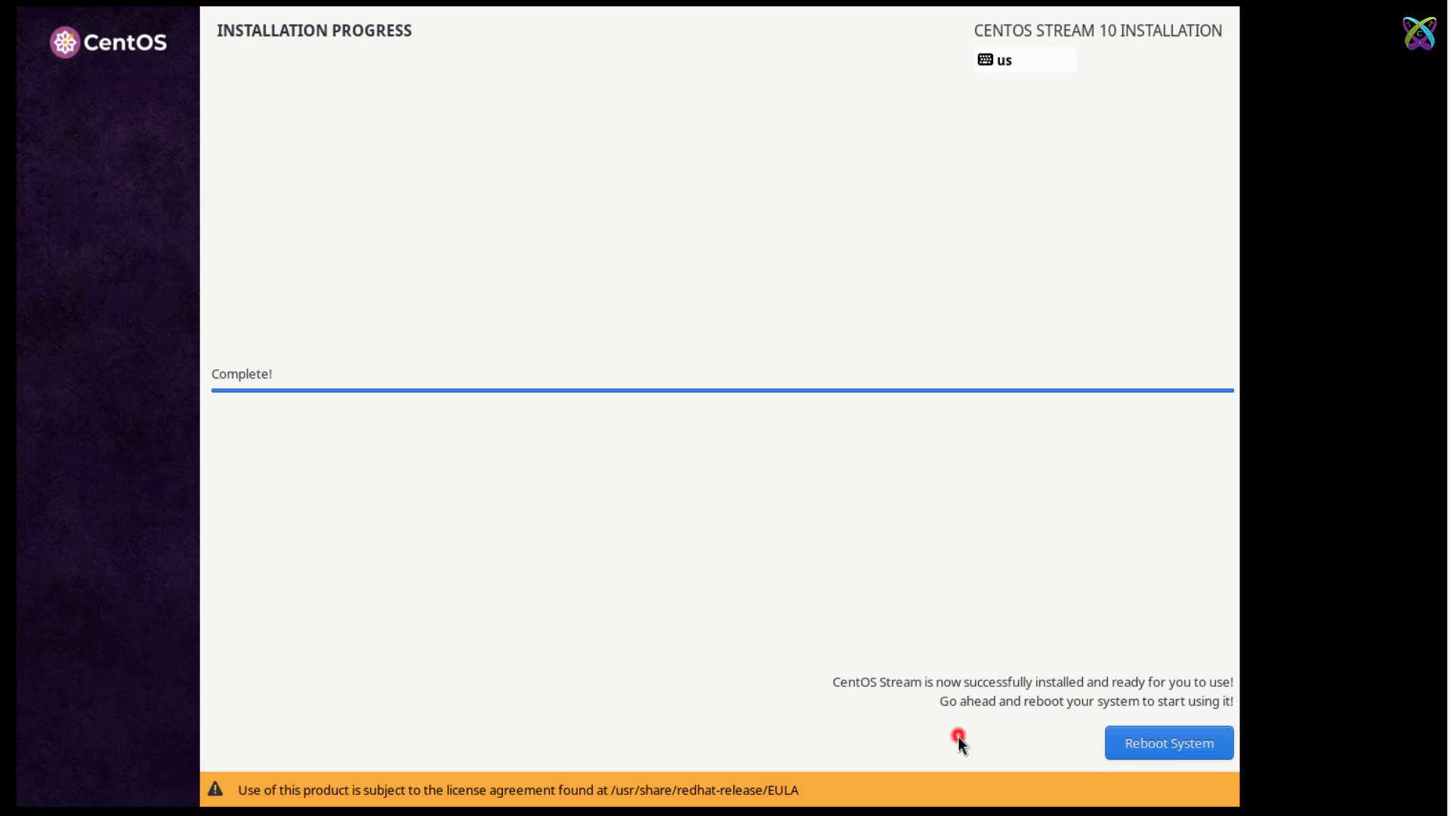
left_click(1172, 748)
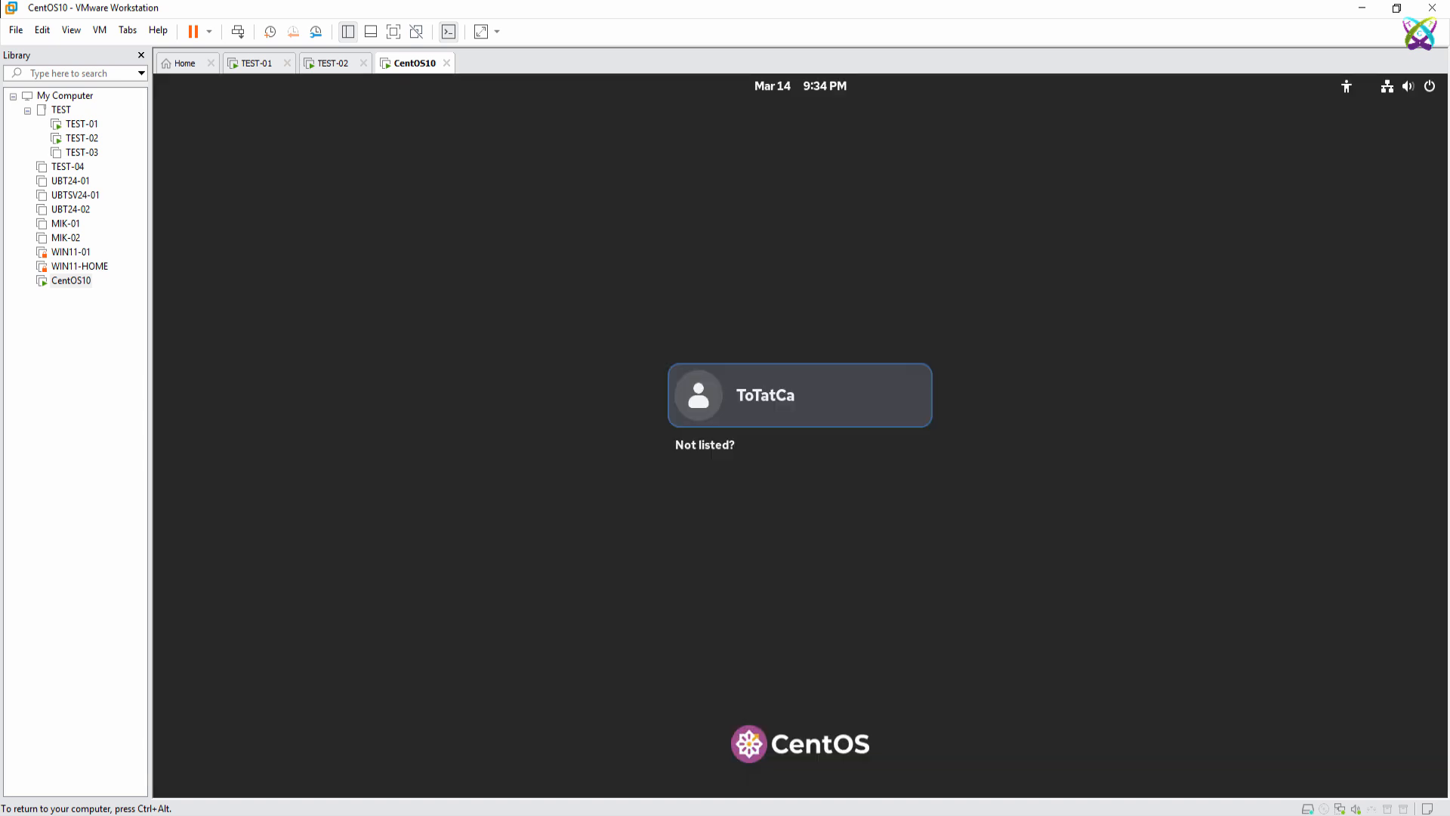
Log in as the new user with the account password.
left_click(817, 411)
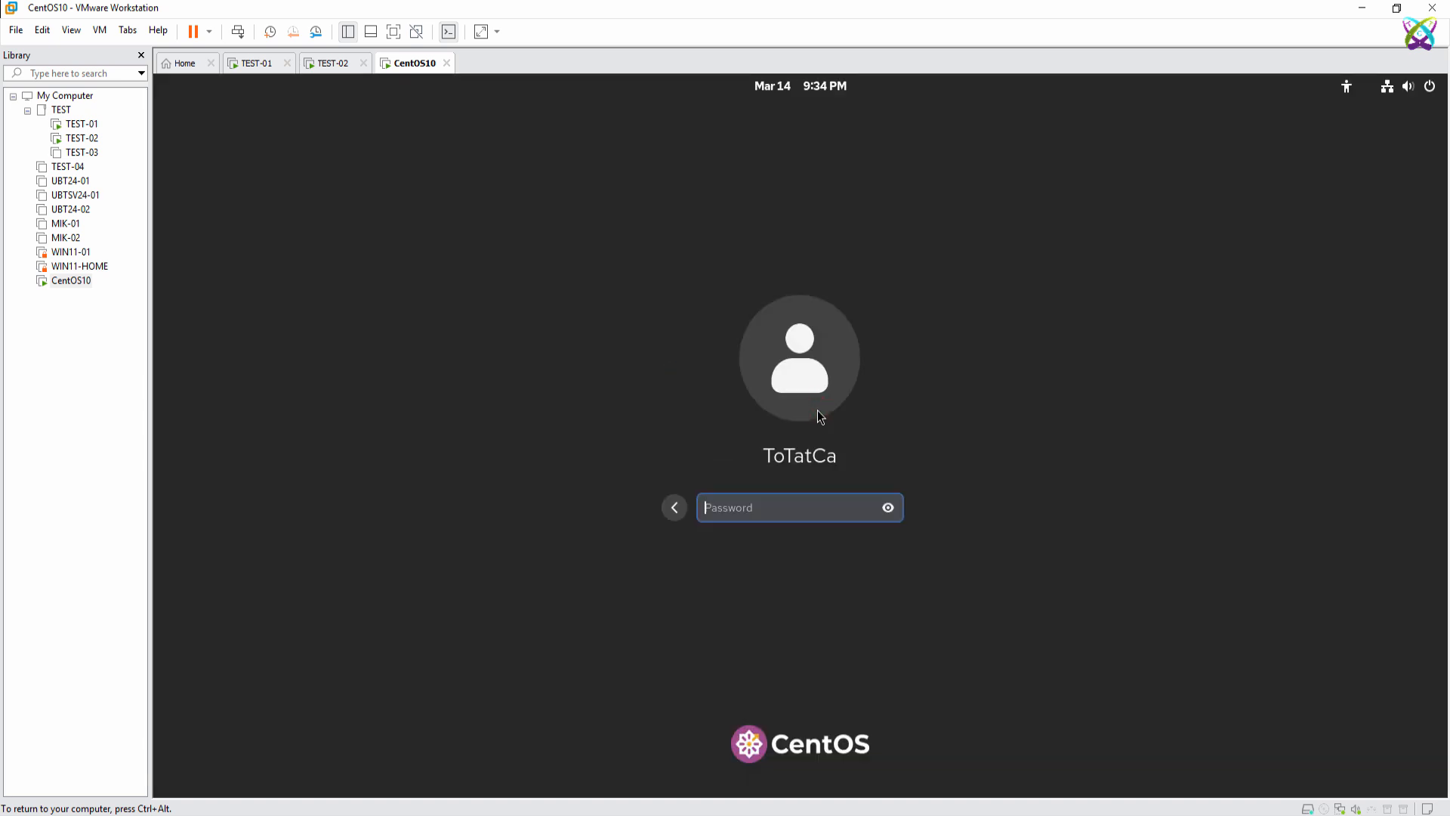
type("•")
key("Return")
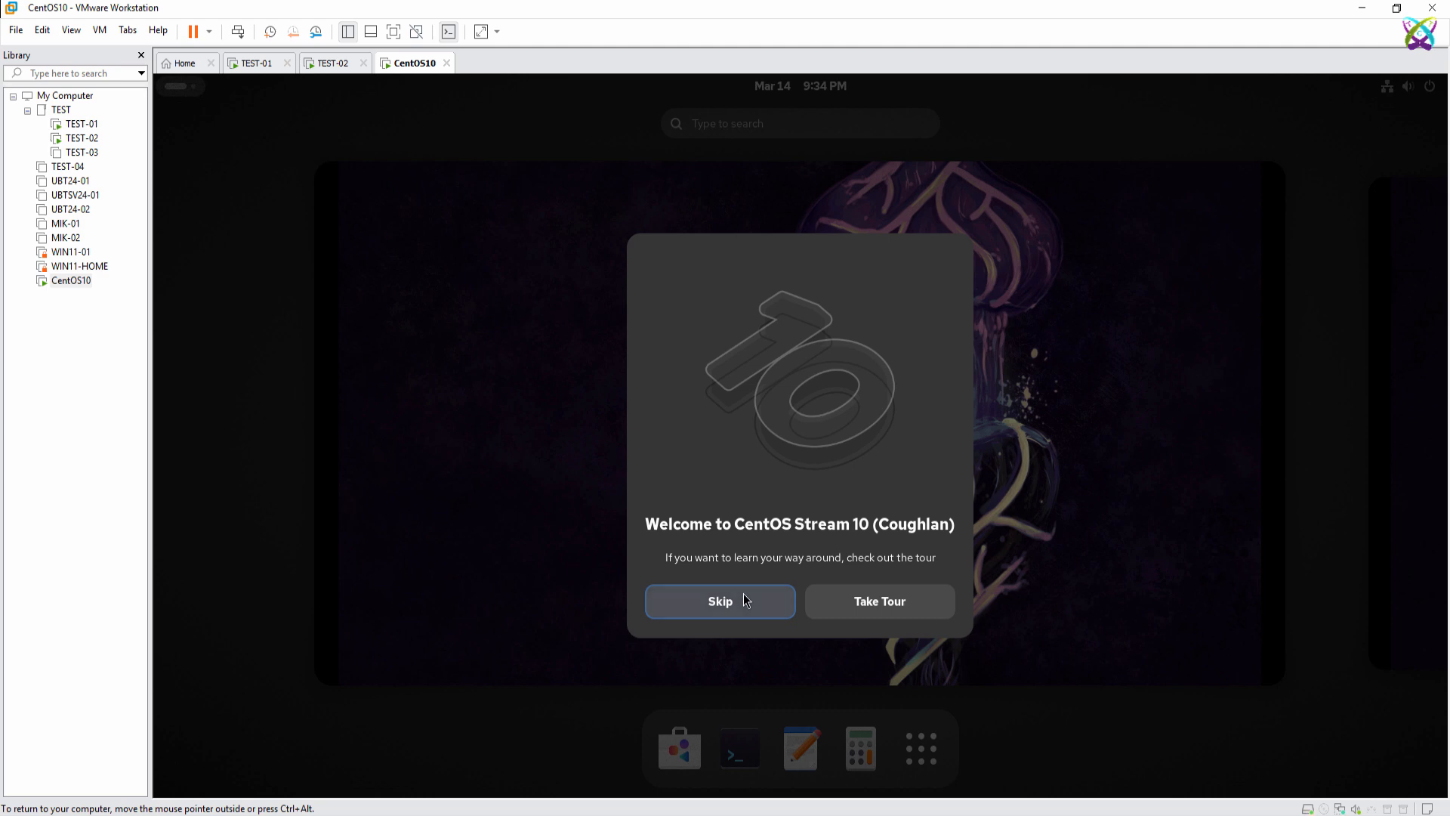
Skip the welcome tour, show the GNOME desktop, and switch the VM to full screen.
left_click(744, 599)
left_click(746, 475)
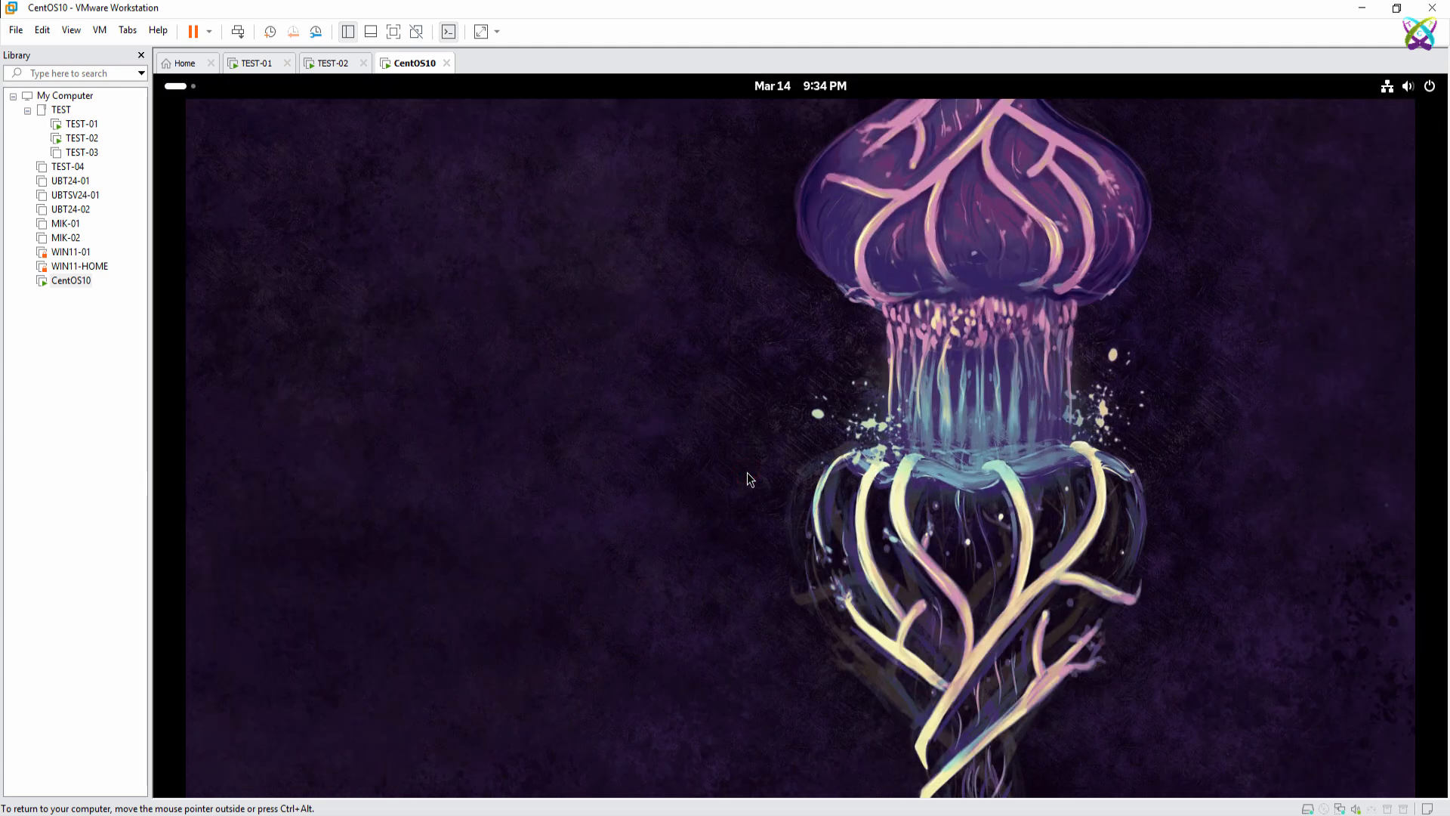
left_click(568, 239)
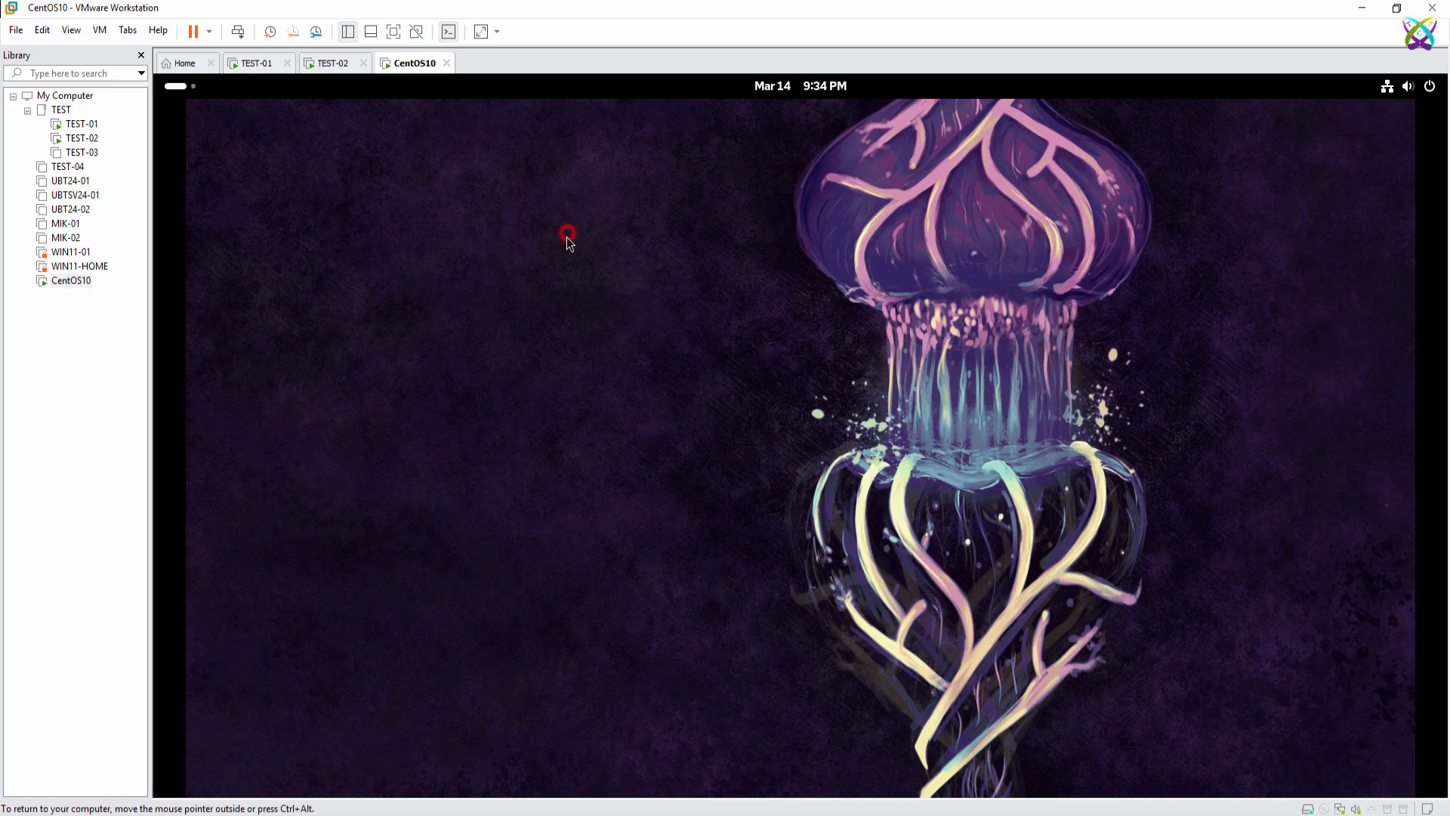
left_click(392, 33)
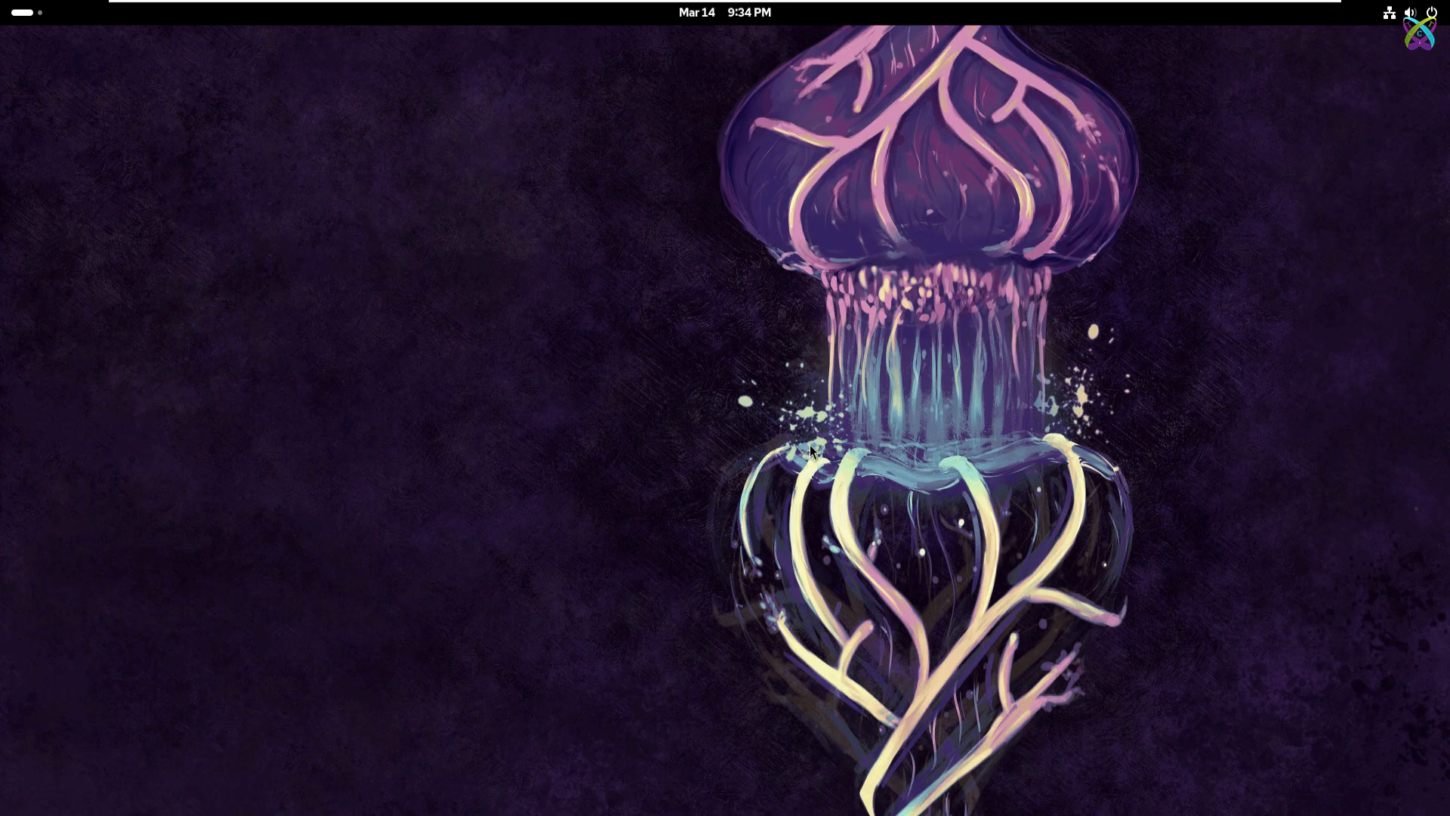